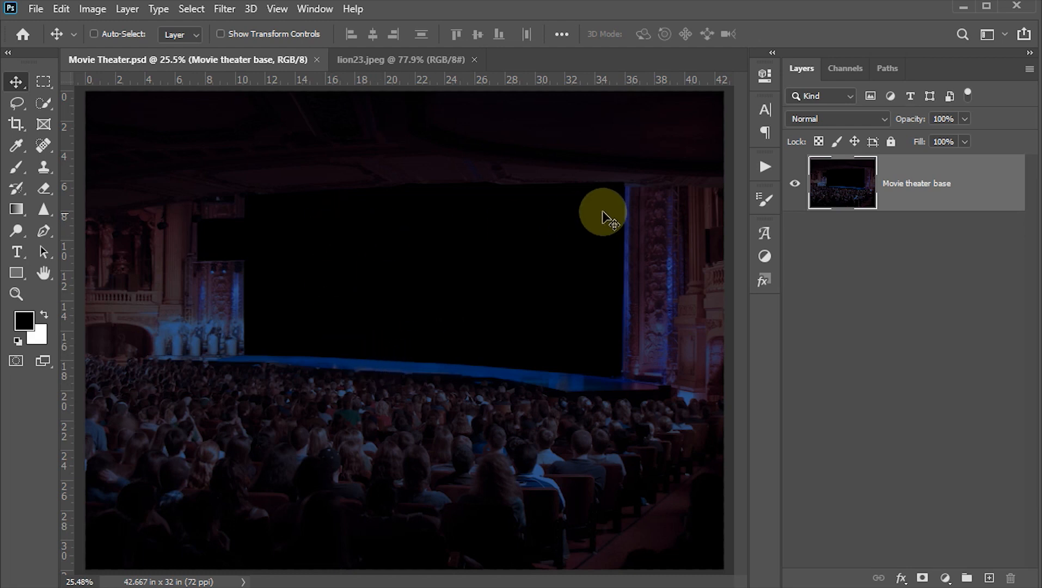
# Step: Review the lion image and preview the Movie screen channel as a selection in Movie Theater.psd, clearing the selection again
pyautogui.click(379, 59)
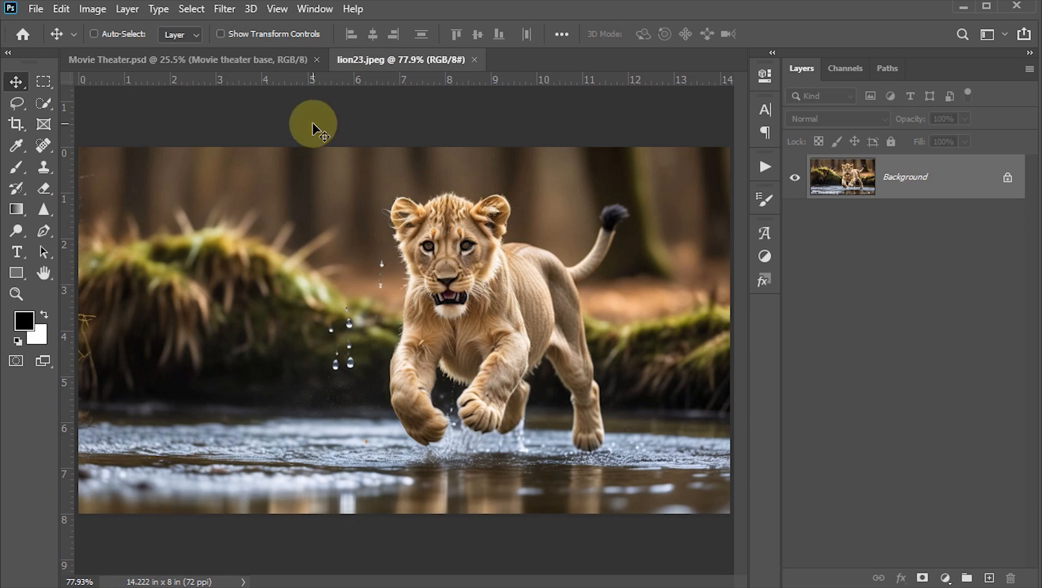
pyautogui.click(260, 60)
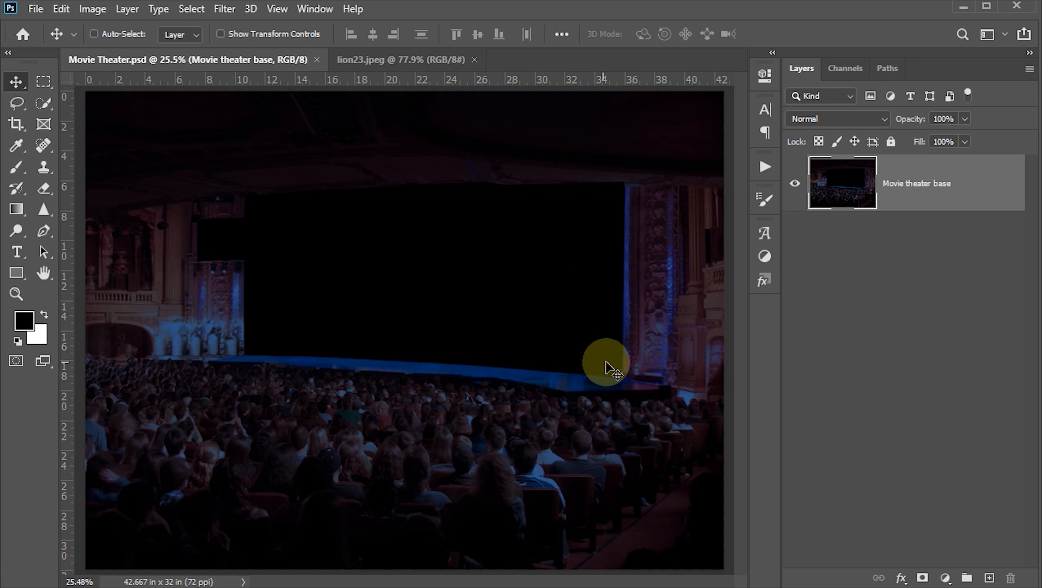
pyautogui.click(840, 70)
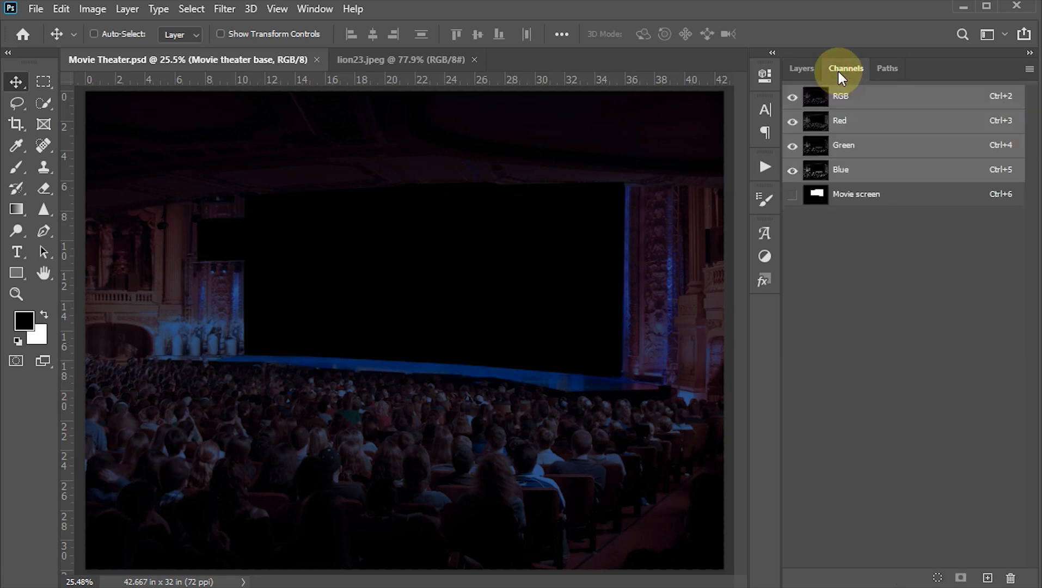
pyautogui.keyDown('ctrl'); pyautogui.click(816, 197); pyautogui.keyUp('ctrl')
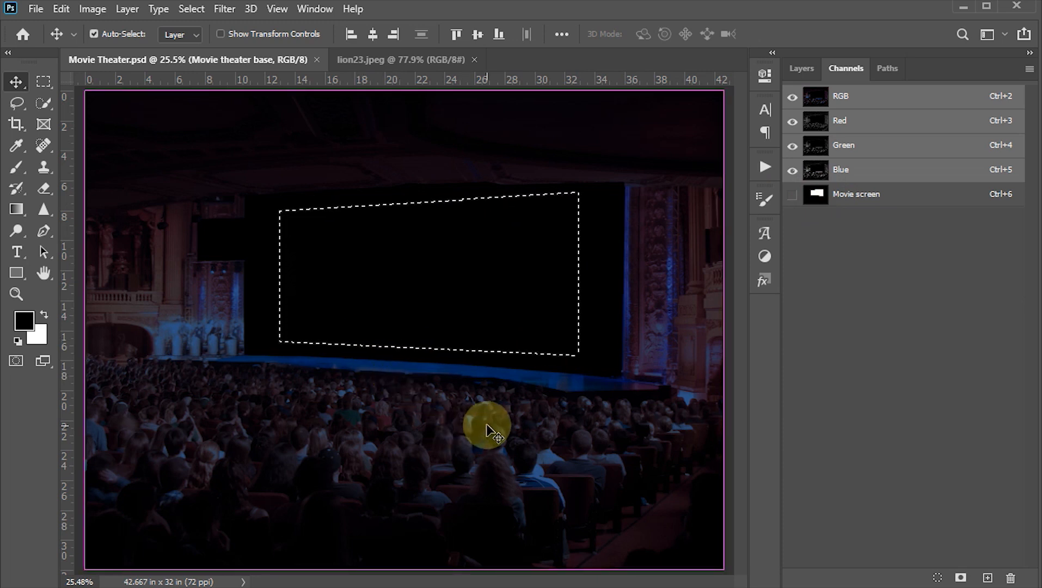
pyautogui.hotkey('ctrl', 'd')
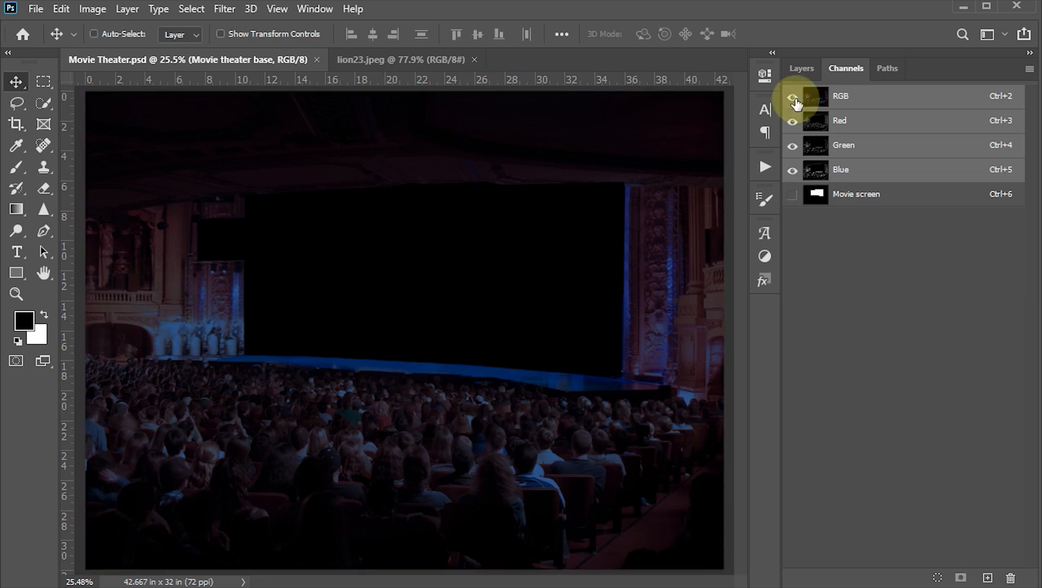
pyautogui.click(801, 68)
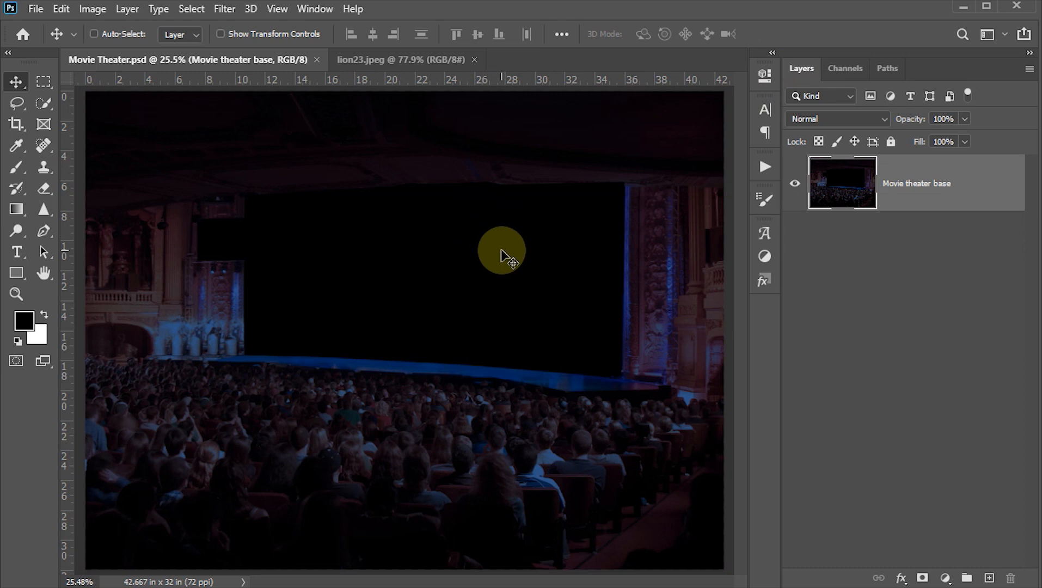
# Step: Copy the lion image from lion23.jpeg into Movie Theater.psd and scale it to about 203% so it covers the movie screen
pyautogui.click(378, 63)
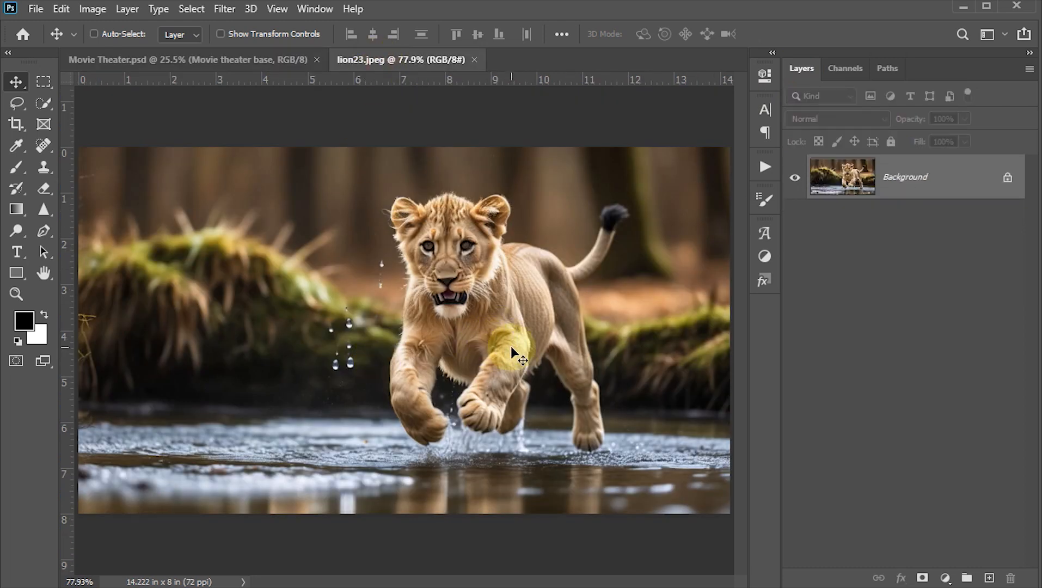
pyautogui.moveTo(511, 346); pyautogui.dragTo(434, 306)
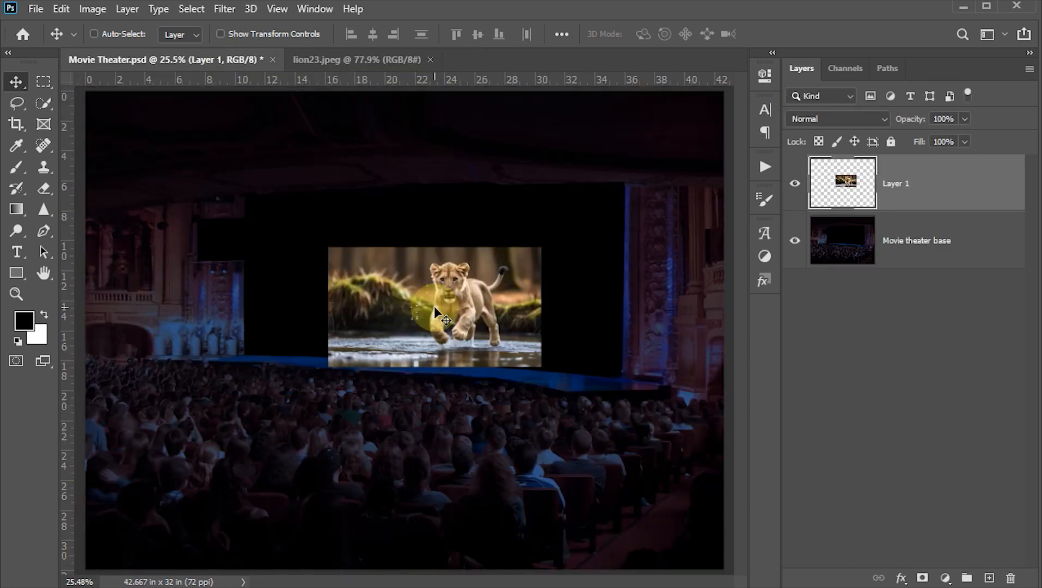
pyautogui.hotkey('ctrl', 't')
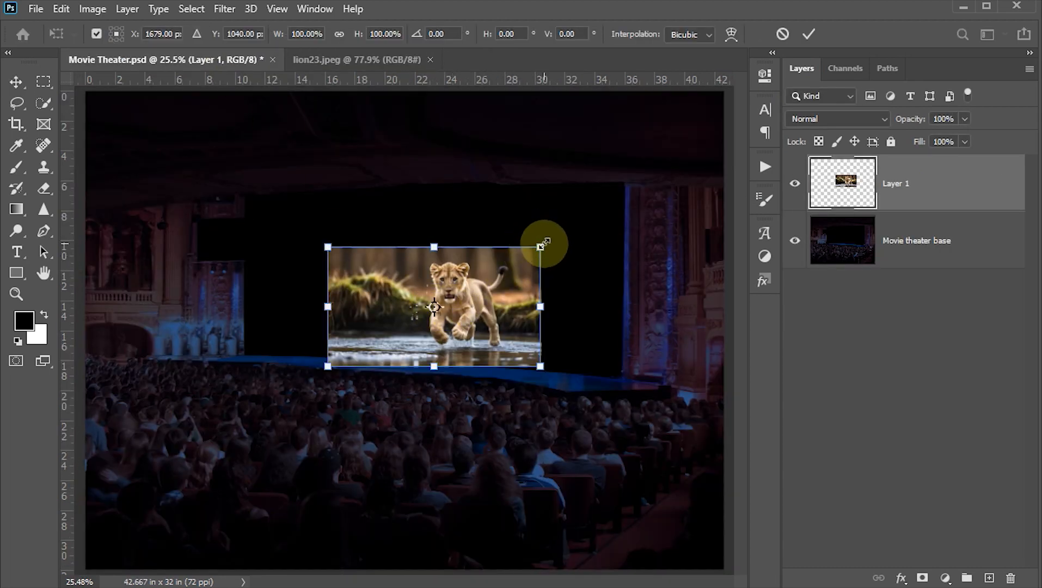
pyautogui.moveTo(542, 245); pyautogui.dragTo(647, 191)
pyautogui.moveTo(564, 272); pyautogui.dragTo(558, 252)
pyautogui.moveTo(635, 167); pyautogui.dragTo(648, 162)
pyautogui.click(817, 34)
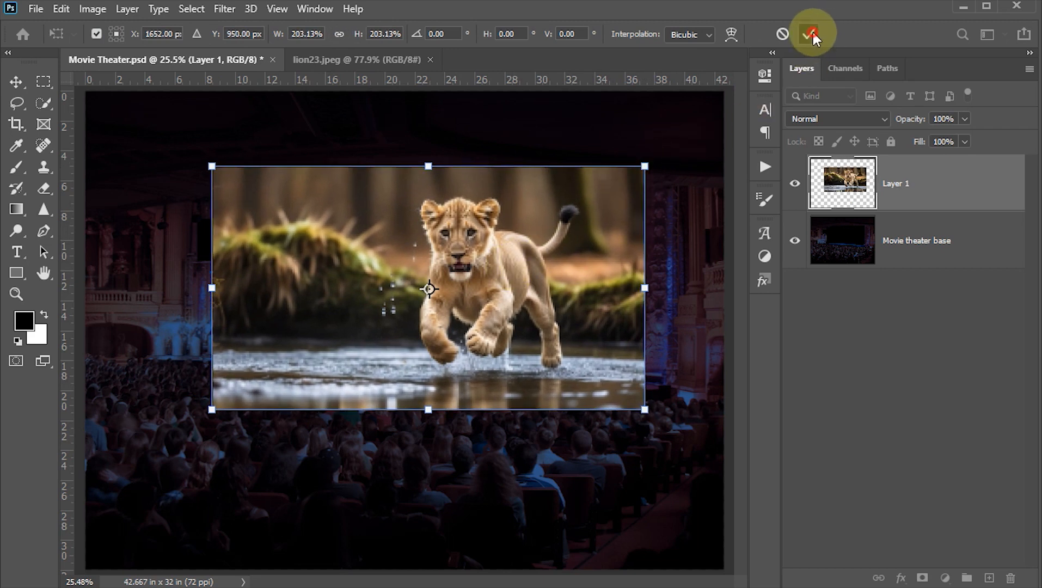
pyautogui.click(495, 268)
pyautogui.click(859, 77)
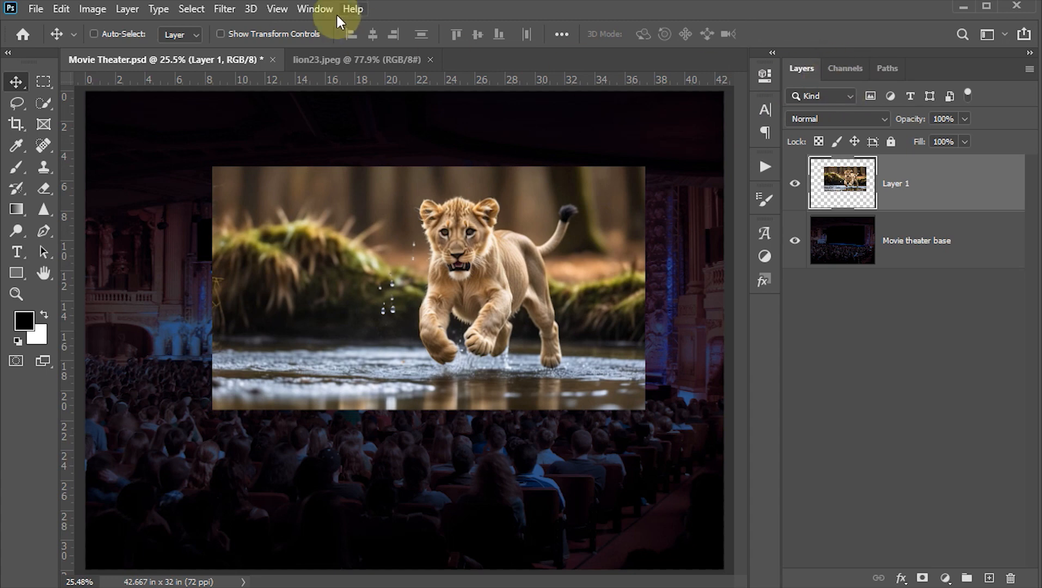
pyautogui.click(319, 9)
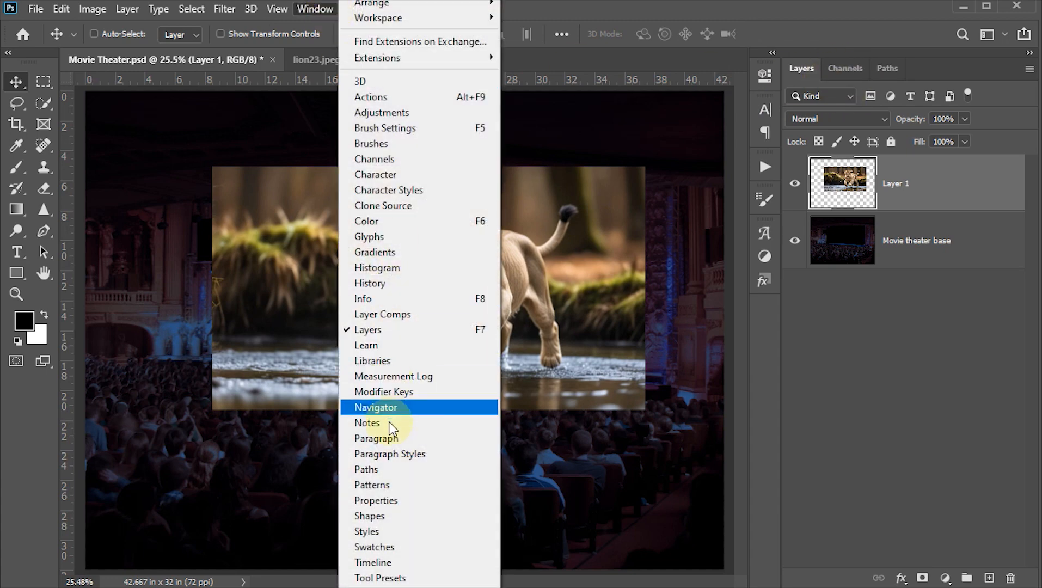
pyautogui.click(851, 69)
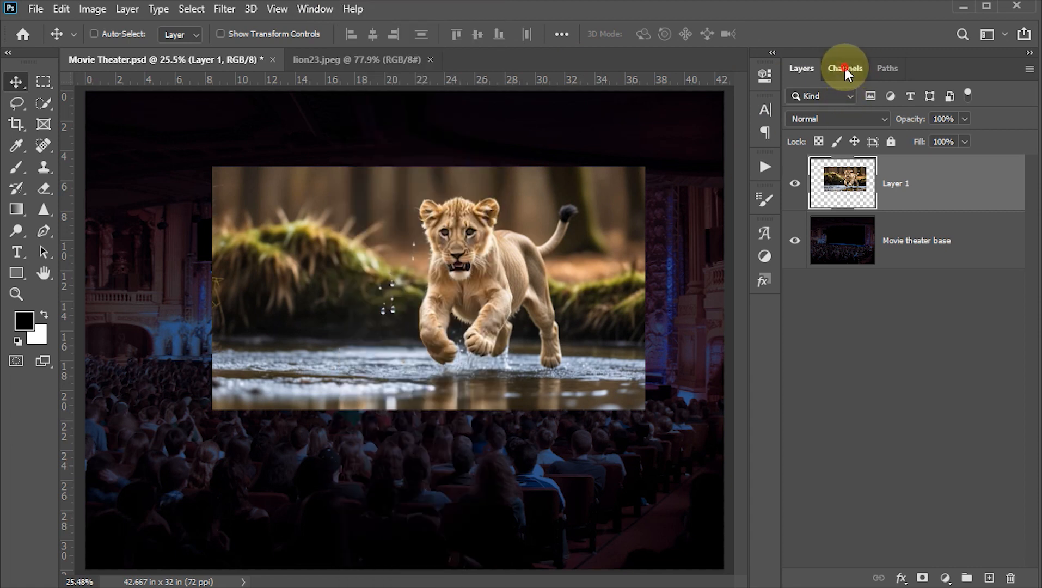
# Step: Load the Movie screen channel as a selection and use it to add a layer mask to the lion layer
pyautogui.click(848, 68)
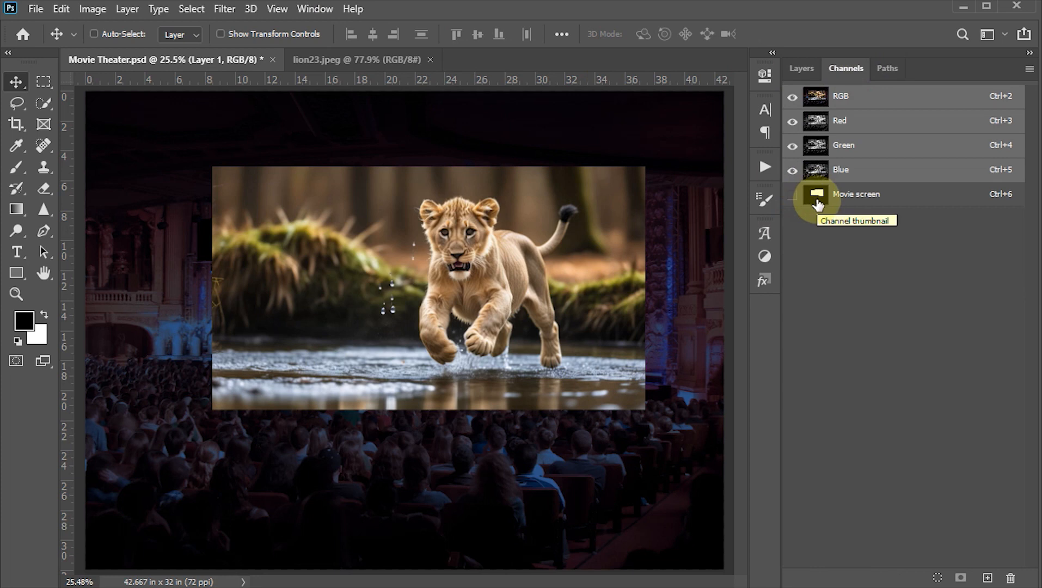
pyautogui.press('ctrl')
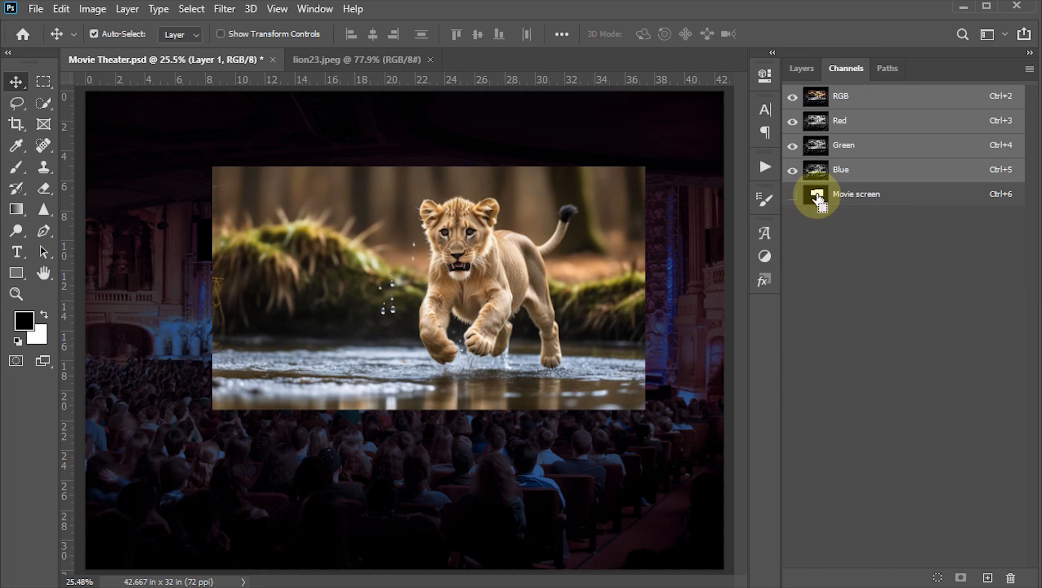
pyautogui.keyDown('ctrl'); pyautogui.click(817, 196); pyautogui.keyUp('ctrl')
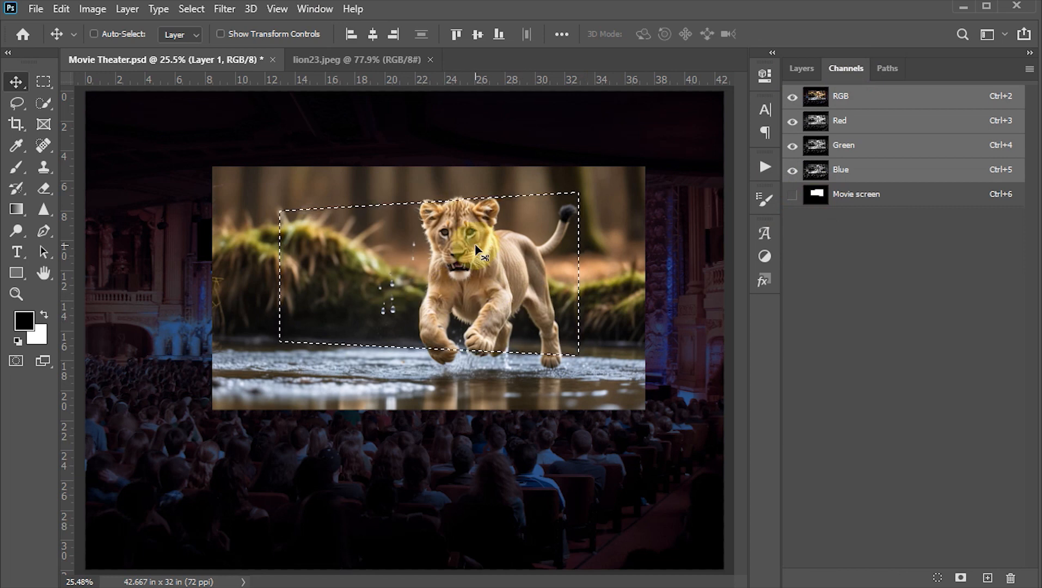
pyautogui.click(801, 68)
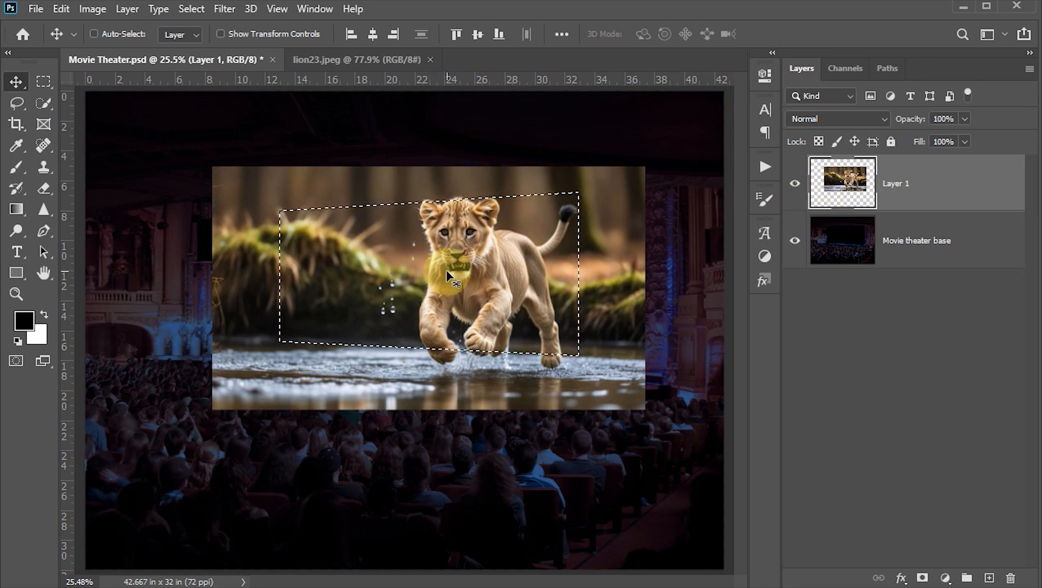
pyautogui.click(921, 578)
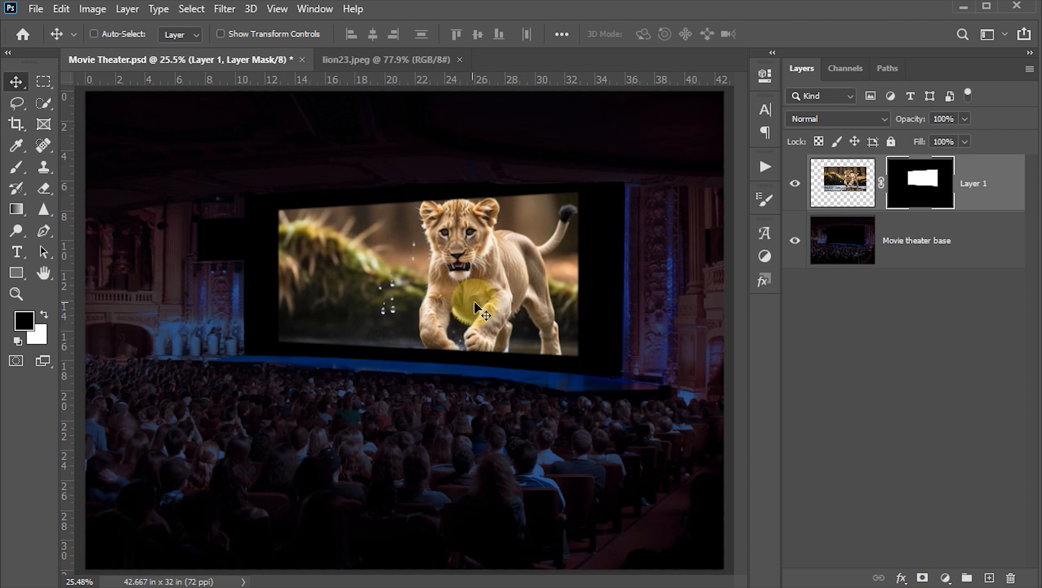
# Step: Unlink the lion layer's mask, then scale only the image to about 85.5% and move it up within the screen
pyautogui.click(881, 184)
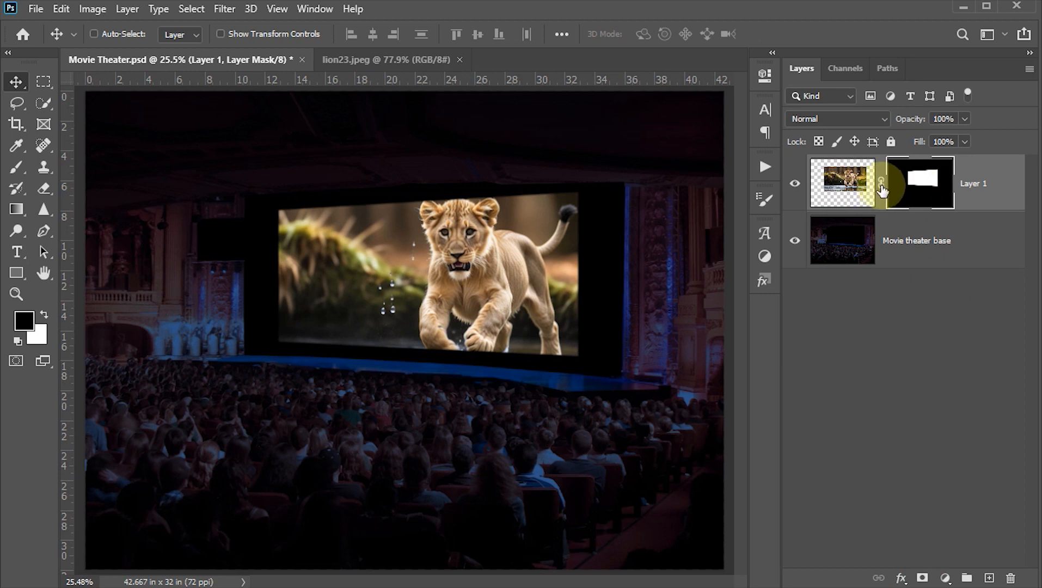
pyautogui.click(843, 183)
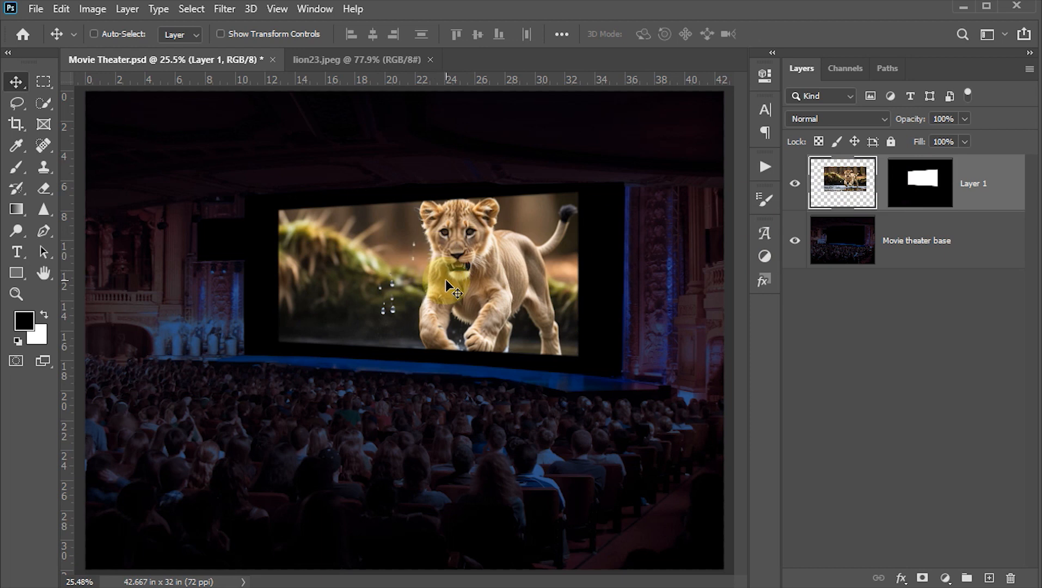
pyautogui.hotkey('ctrl', 't')
pyautogui.click(645, 165)
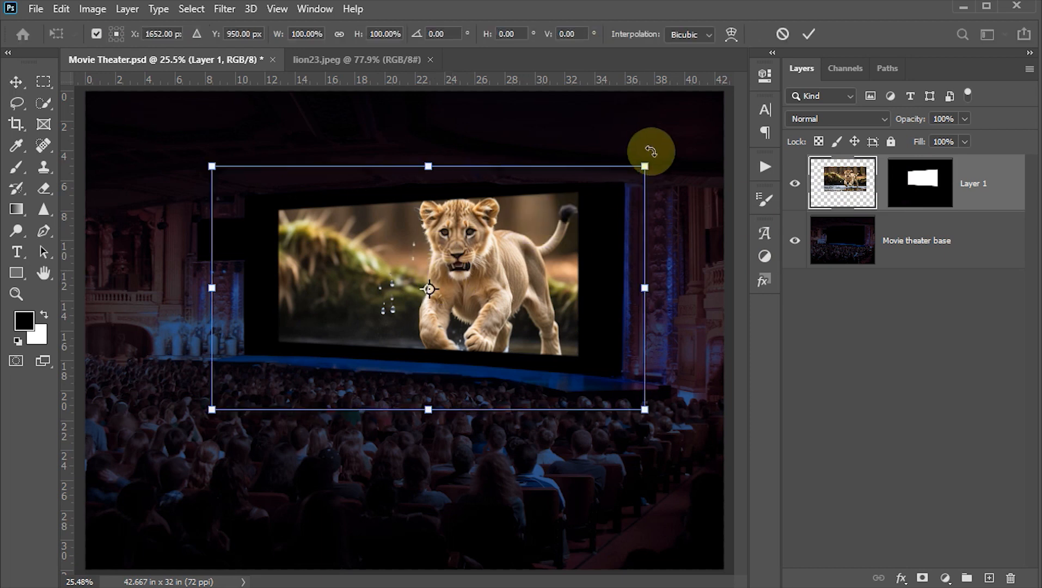
pyautogui.moveTo(647, 166); pyautogui.dragTo(616, 177)
pyautogui.moveTo(478, 237); pyautogui.dragTo(451, 207)
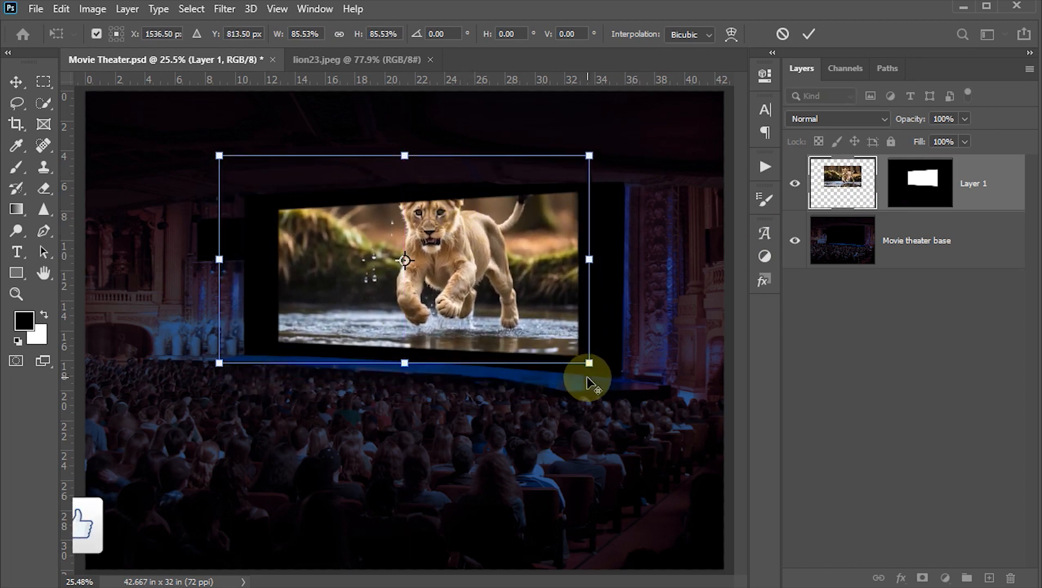
# Step: Enlarge the lion image to about 104.5%, place its center at about X 1485, Y 820.5 px, and save the document
pyautogui.moveTo(589, 364); pyautogui.dragTo(621, 384)
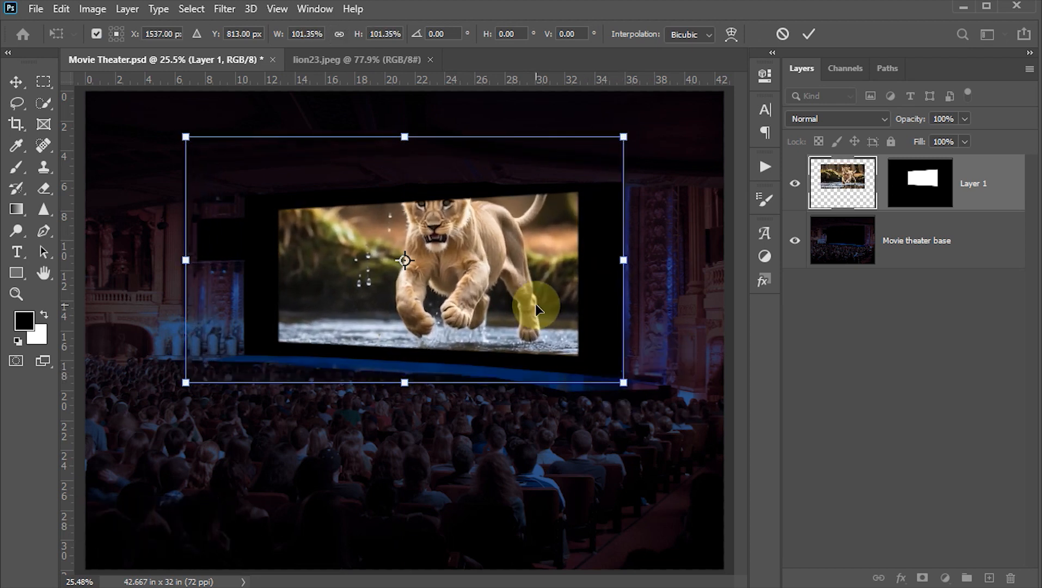
pyautogui.moveTo(536, 311); pyautogui.dragTo(534, 320)
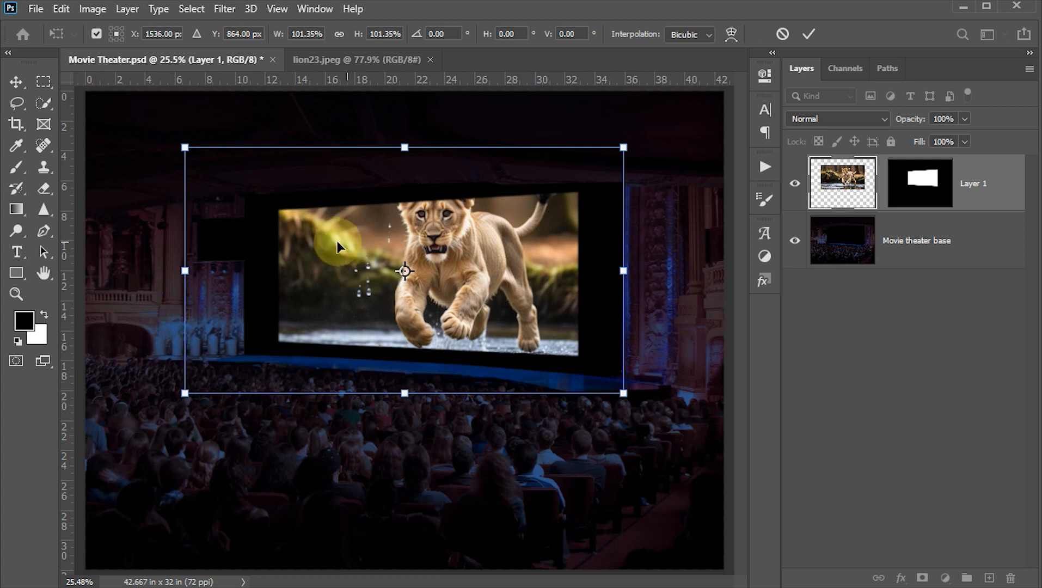
pyautogui.moveTo(312, 252); pyautogui.dragTo(312, 254)
pyautogui.moveTo(184, 147); pyautogui.dragTo(178, 143)
pyautogui.moveTo(382, 257); pyautogui.dragTo(381, 257)
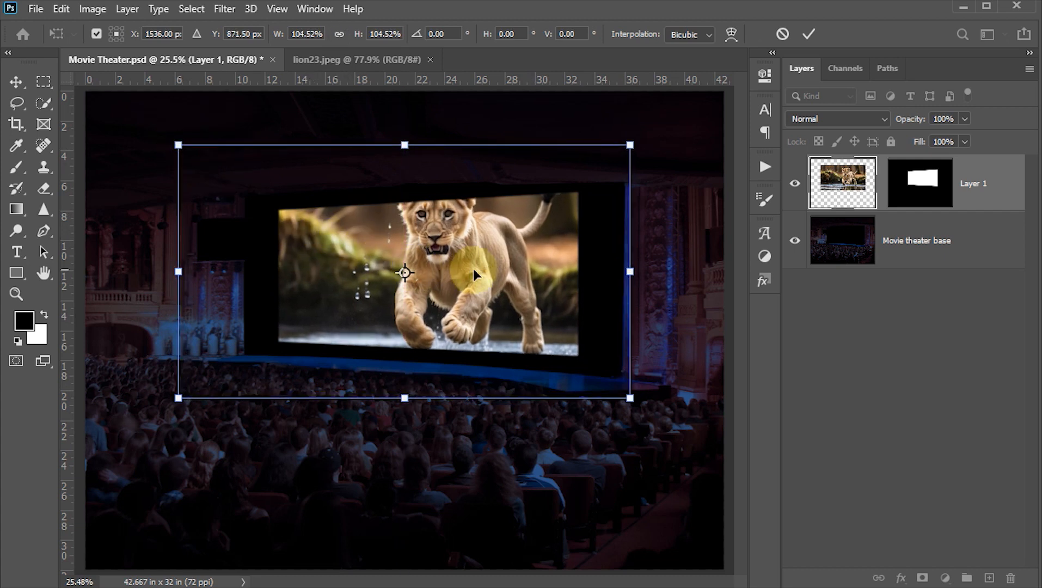
pyautogui.moveTo(474, 269); pyautogui.dragTo(464, 263)
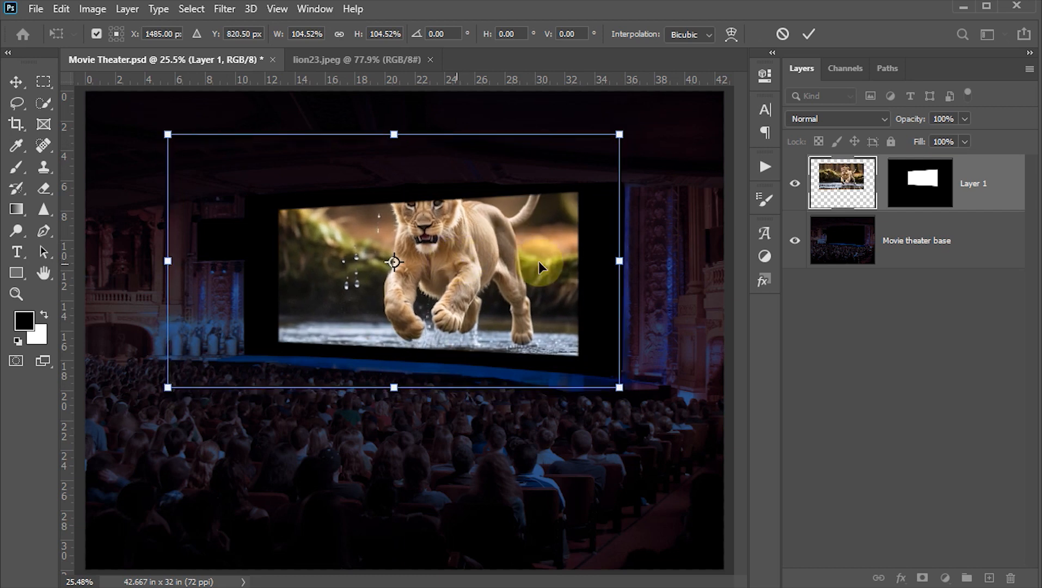
pyautogui.click(808, 35)
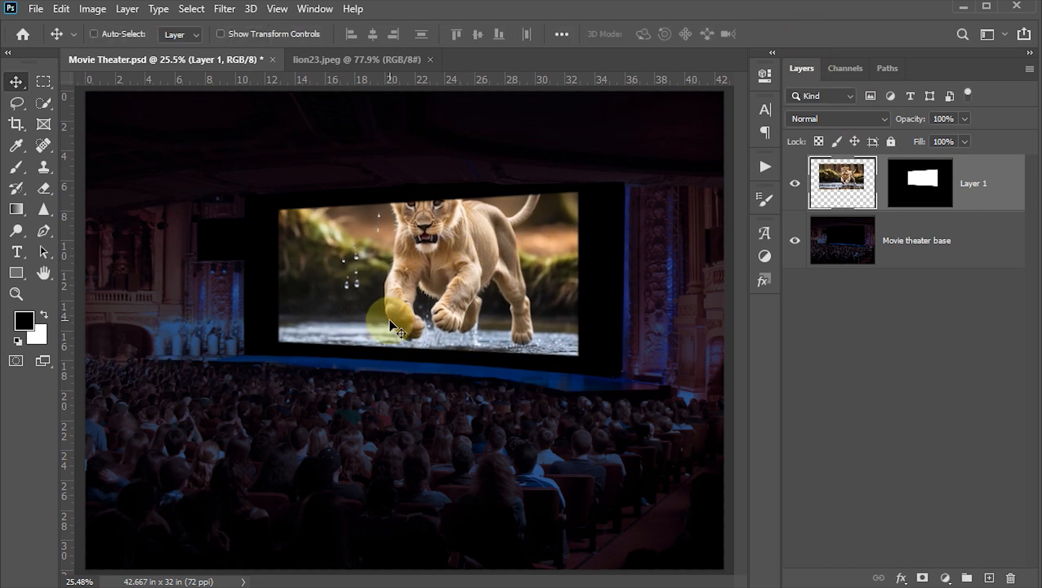
pyautogui.hotkey('ctrl', 's')
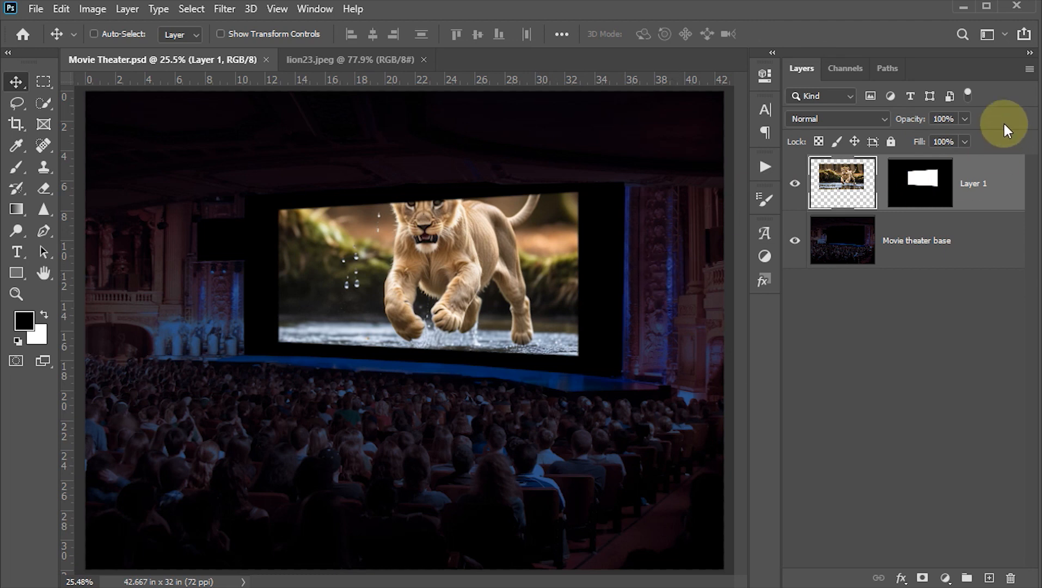
# Step: Disable the lion layer's mask and select the lion's head, chest and leading front leg with the Quick Selection tool
pyautogui.keyDown('shift'); pyautogui.click(926, 191); pyautogui.keyUp('shift')
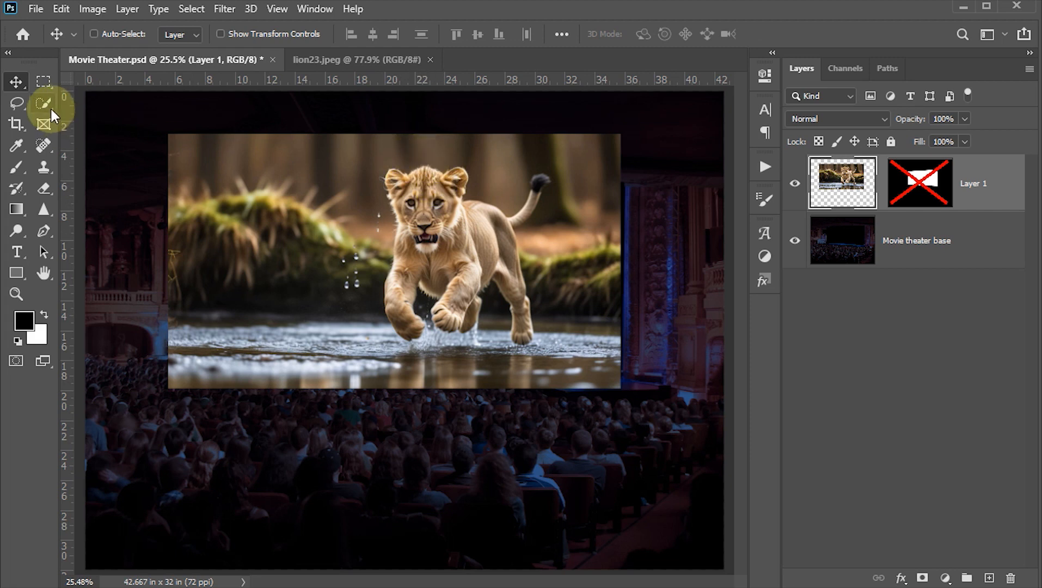
pyautogui.moveTo(44, 104)
pyautogui.mouseDown()
pyautogui.moveTo(99, 108)
pyautogui.moveTo(113, 120)
pyautogui.mouseUp()
pyautogui.scroll(3, 431, 179)
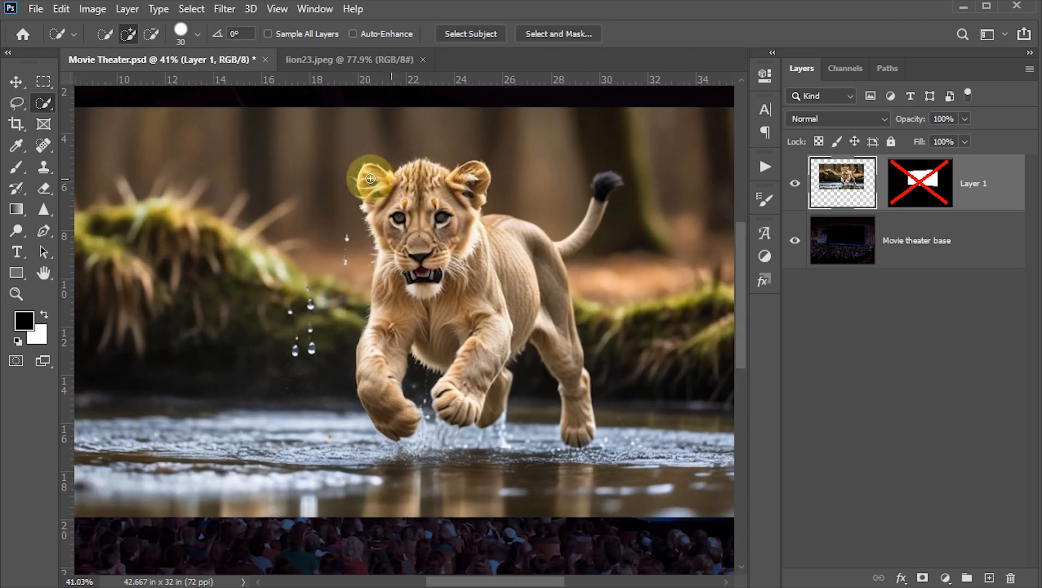
pyautogui.moveTo(390, 197)
pyautogui.mouseDown()
pyautogui.moveTo(457, 201)
pyautogui.moveTo(477, 180)
pyautogui.moveTo(388, 189)
pyautogui.moveTo(374, 211)
pyautogui.moveTo(386, 260)
pyautogui.moveTo(385, 392)
pyautogui.moveTo(390, 257)
pyautogui.moveTo(453, 184)
pyautogui.moveTo(454, 249)
pyautogui.mouseUp()
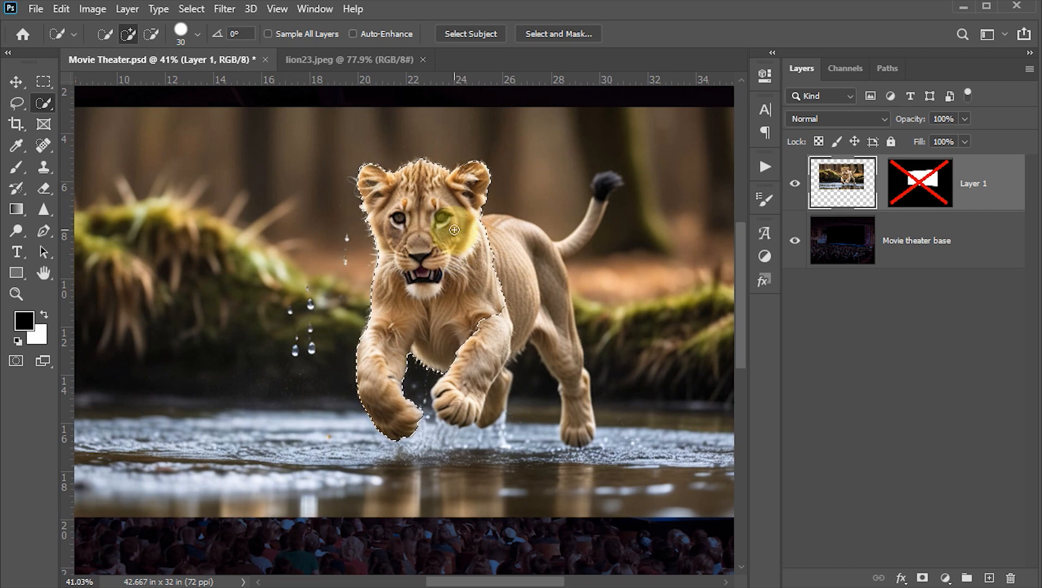
# Step: Contract the lion selection by 2 pixels
pyautogui.click(195, 16)
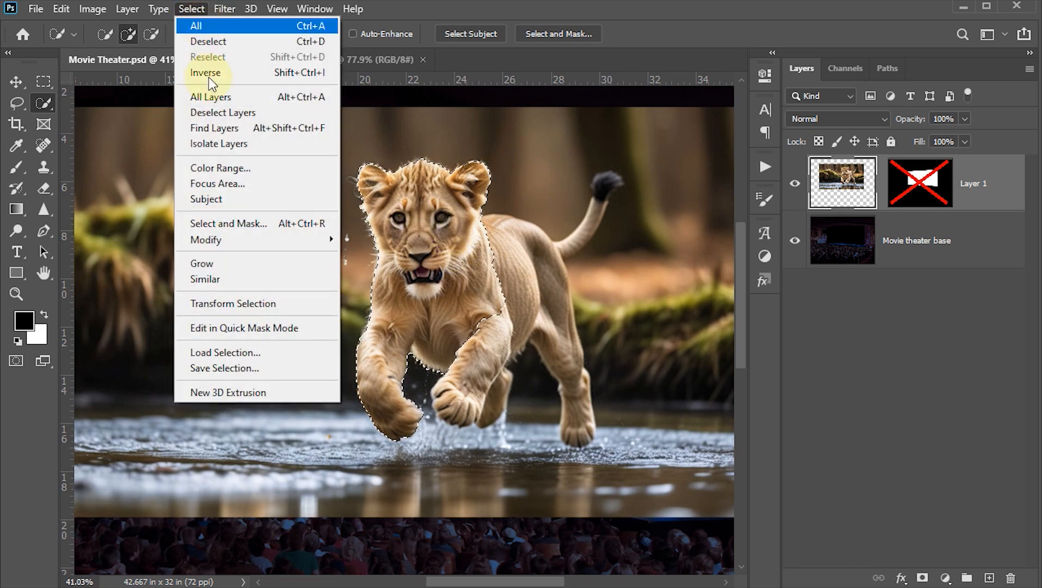
pyautogui.moveTo(226, 245)
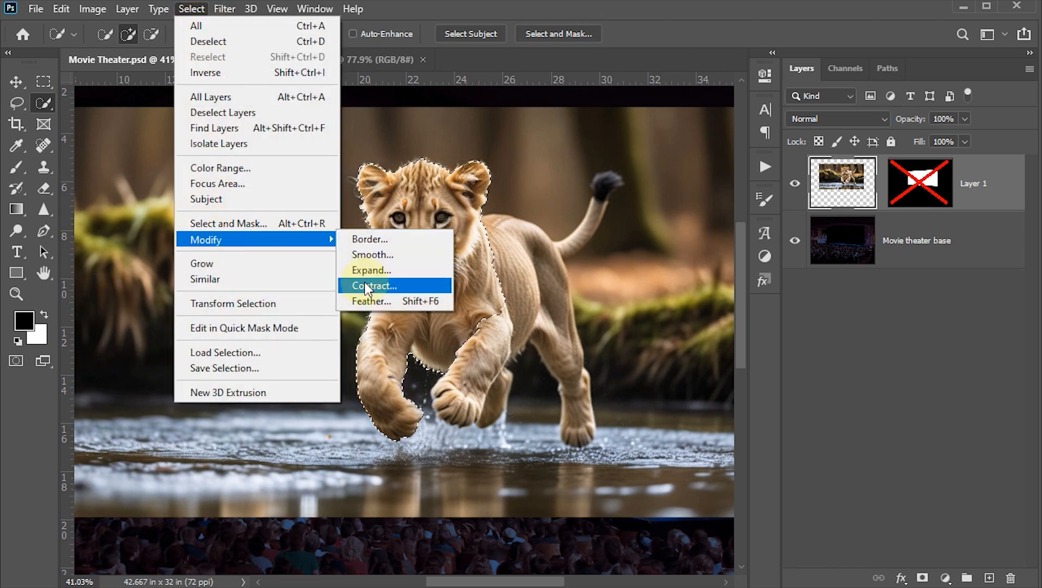
pyautogui.click(374, 285)
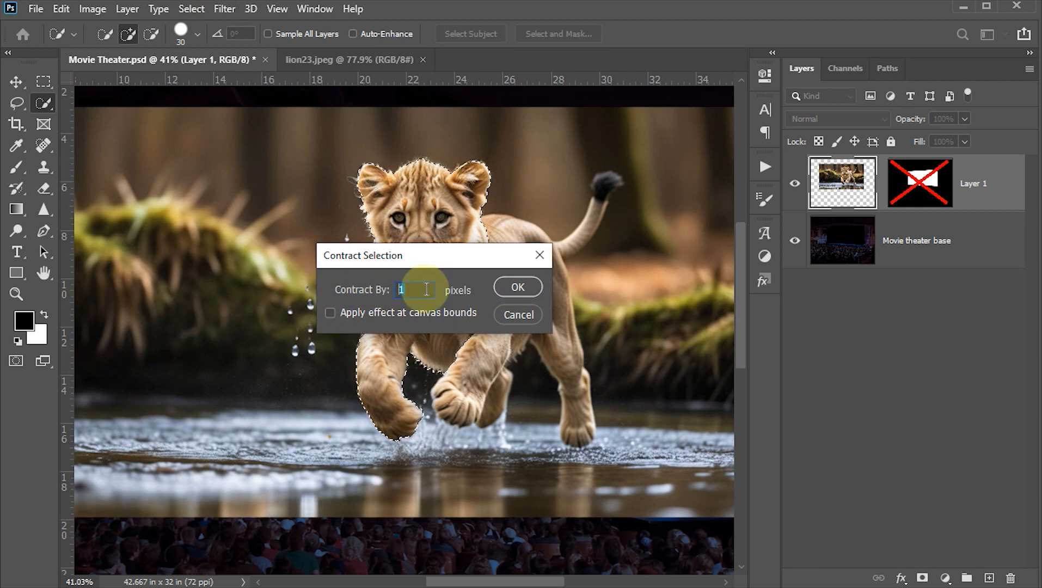
pyautogui.write('2')
pyautogui.click(514, 286)
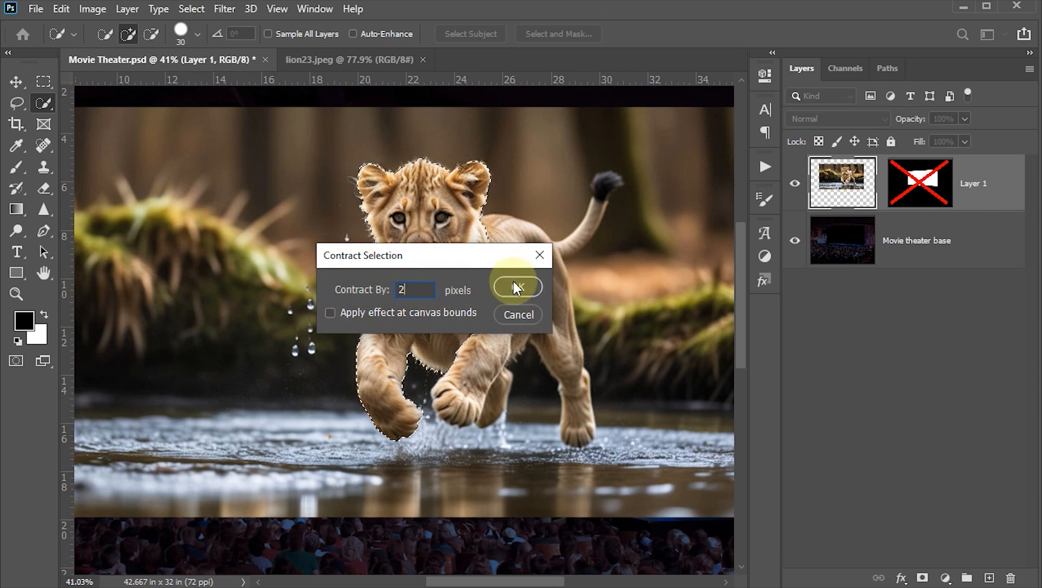
# Step: Feather the lion selection with a radius of 2 pixels
pyautogui.click(200, 12)
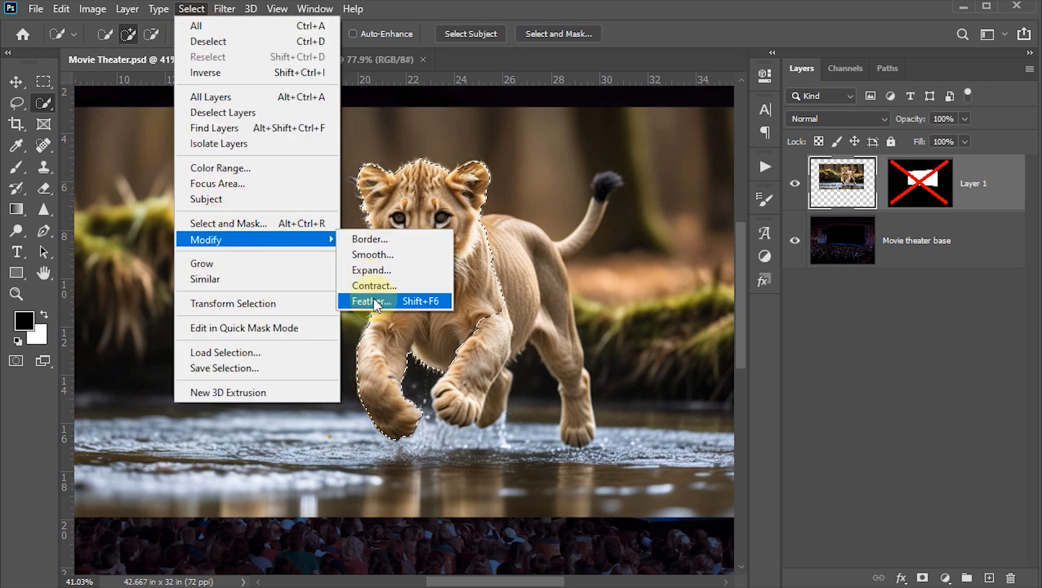
pyautogui.click(370, 301)
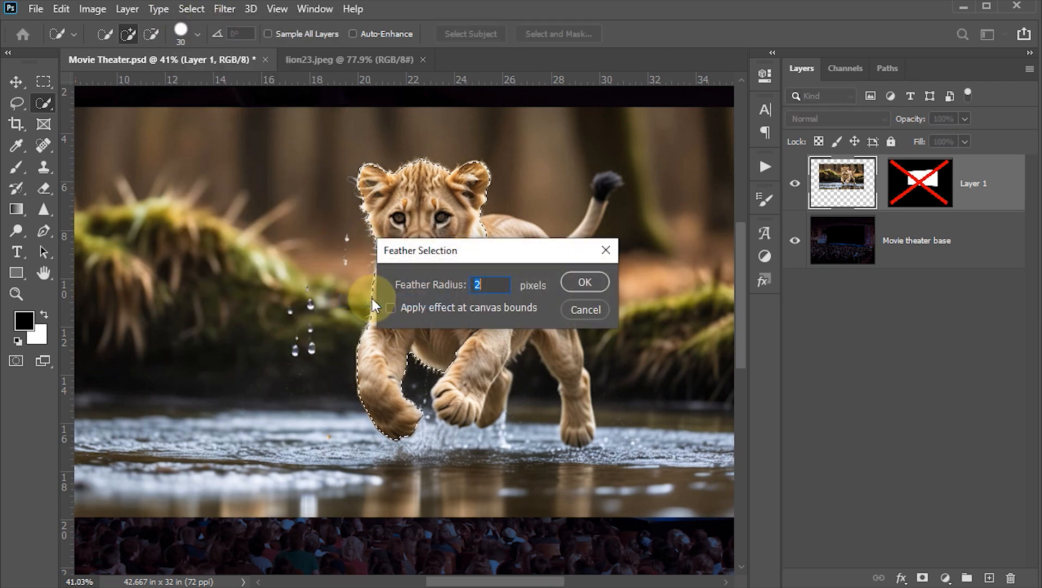
pyautogui.click(477, 284)
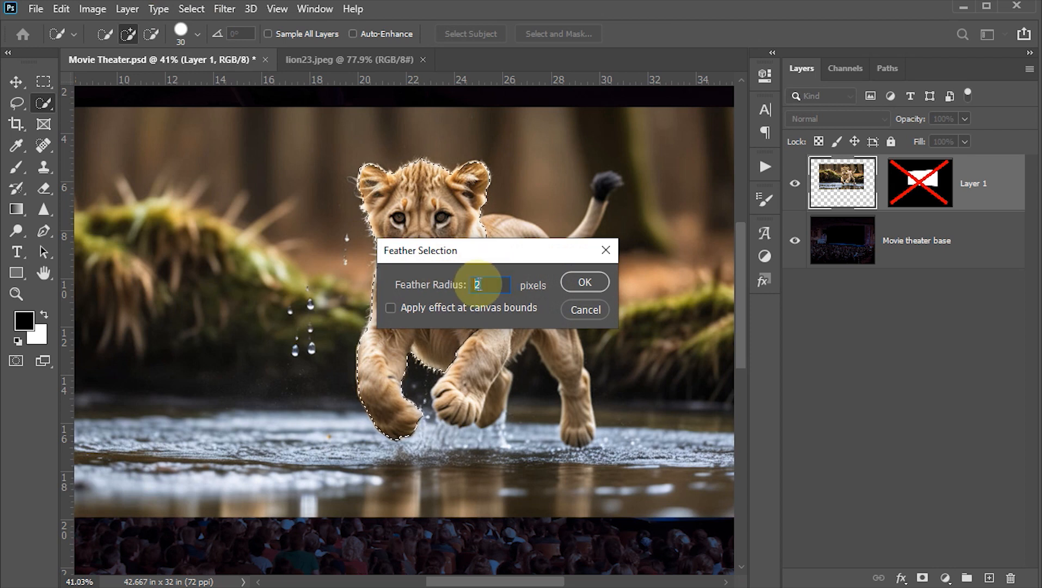
pyautogui.press('Return')
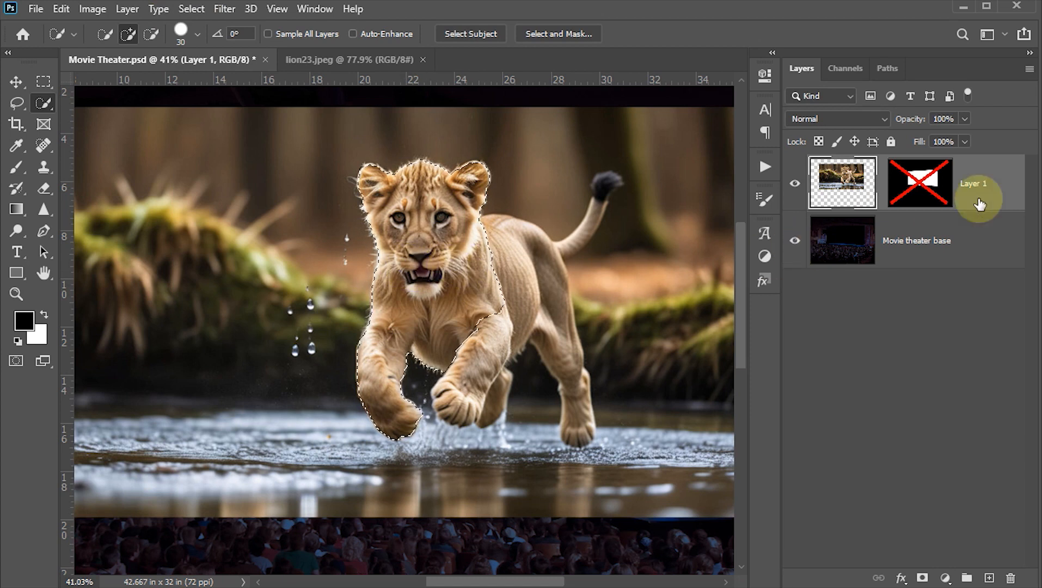
# Step: Re-enable the lion layer's mask and set up the Brush tool at 100% opacity and size 200
pyautogui.keyDown('shift'); pyautogui.click(920, 183); pyautogui.keyUp('shift')
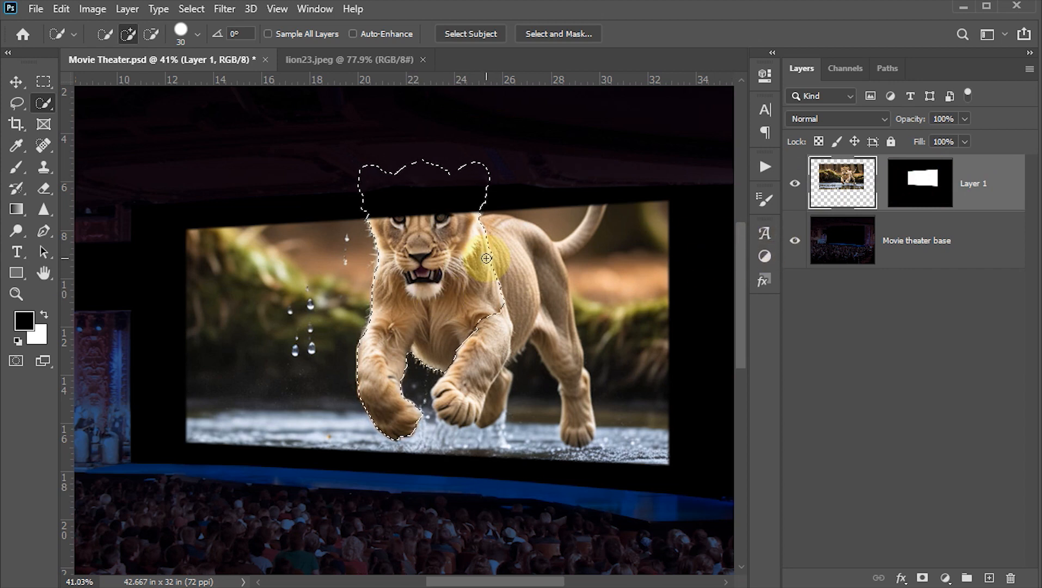
pyautogui.press('b')
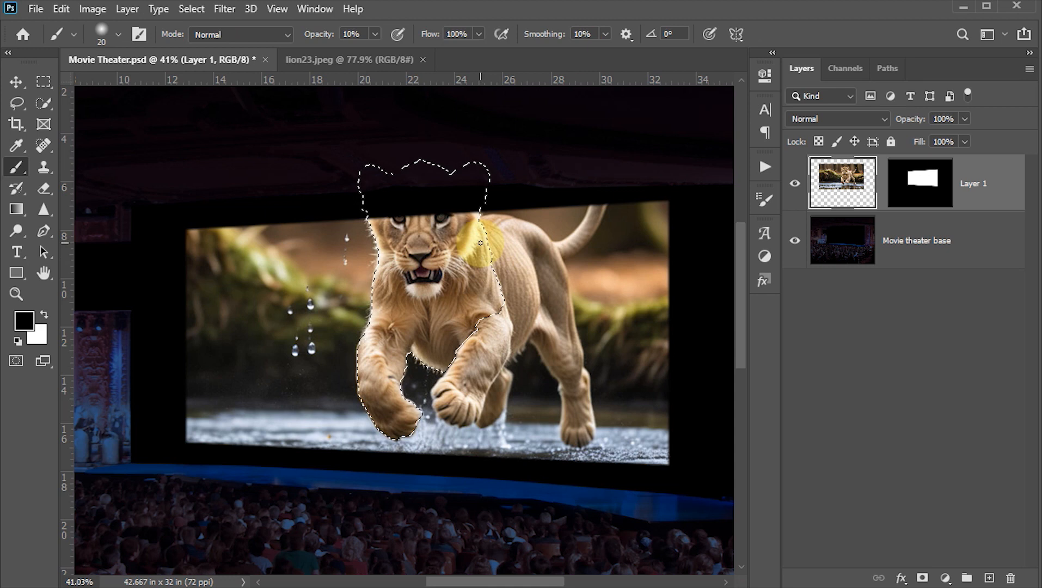
pyautogui.click(353, 34)
pyautogui.write('100')
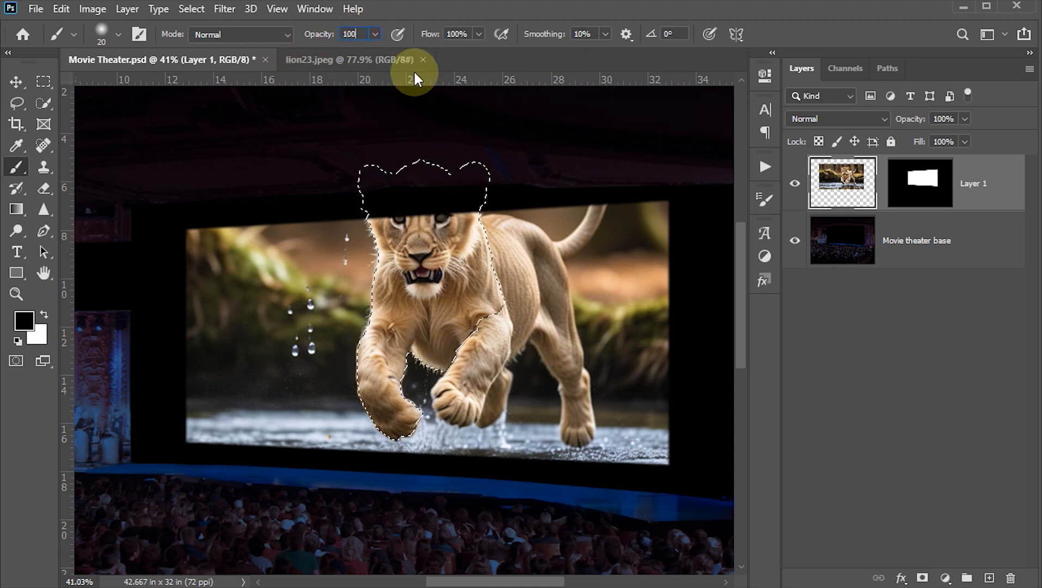
pyautogui.press('Return')
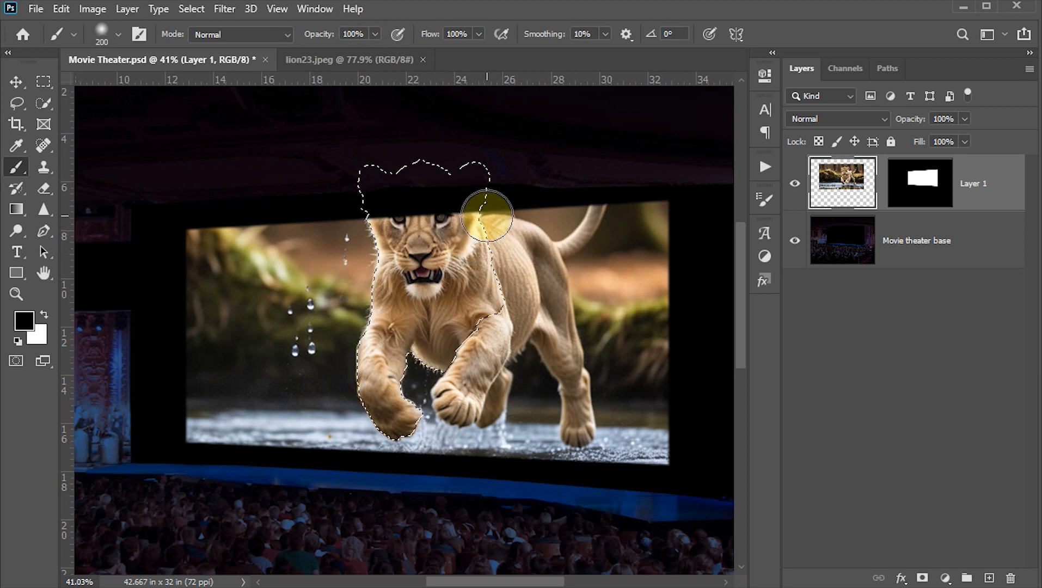
# Step: Paint white on the layer mask inside the selection to reveal the lion's head and ears above the screen, and deselect
pyautogui.click(919, 183)
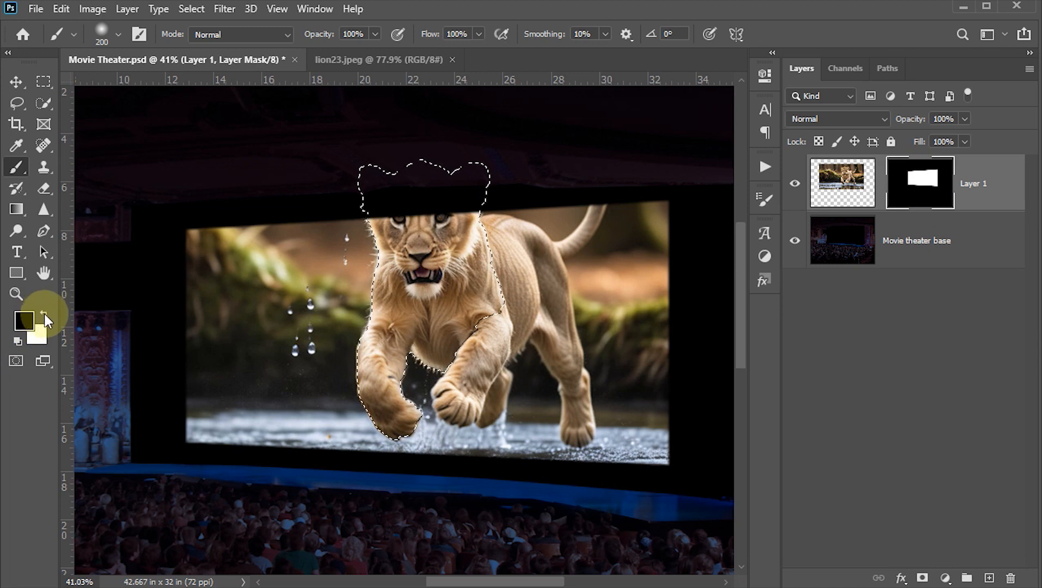
pyautogui.press('d')
pyautogui.click(44, 314)
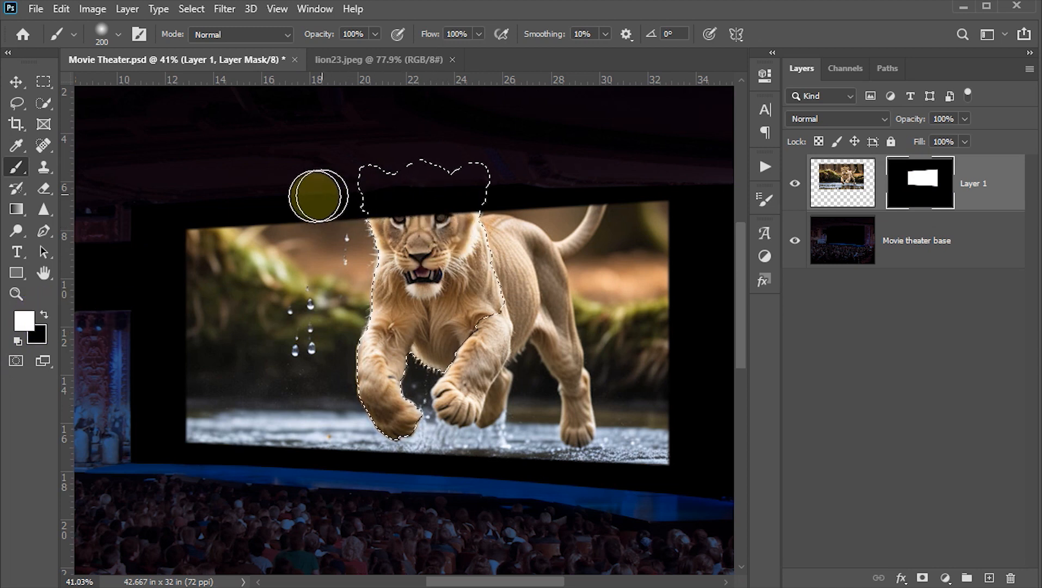
pyautogui.moveTo(314, 196); pyautogui.dragTo(484, 194)
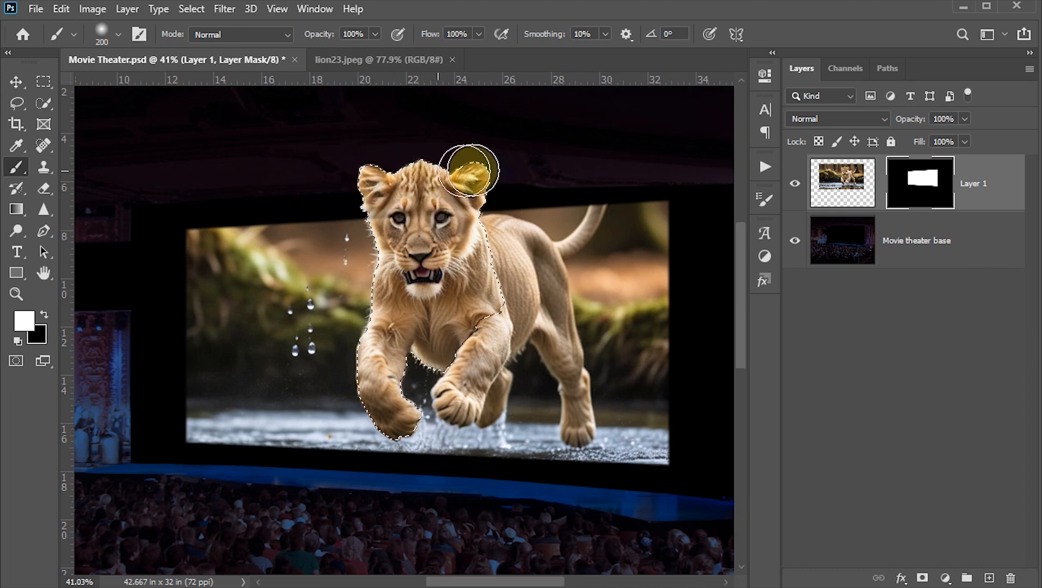
pyautogui.moveTo(474, 168); pyautogui.dragTo(470, 180)
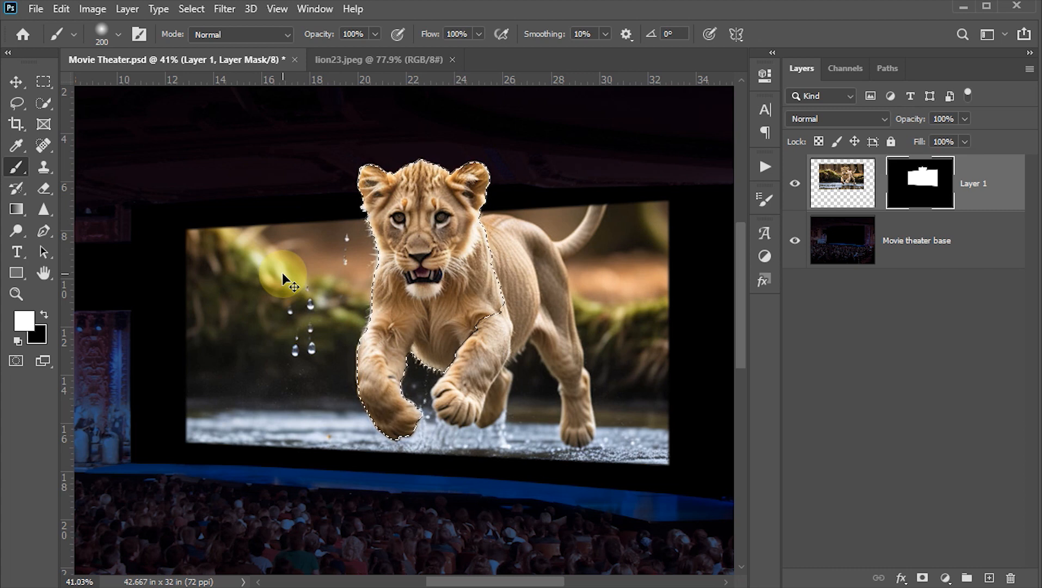
pyautogui.hotkey('ctrl', 'd')
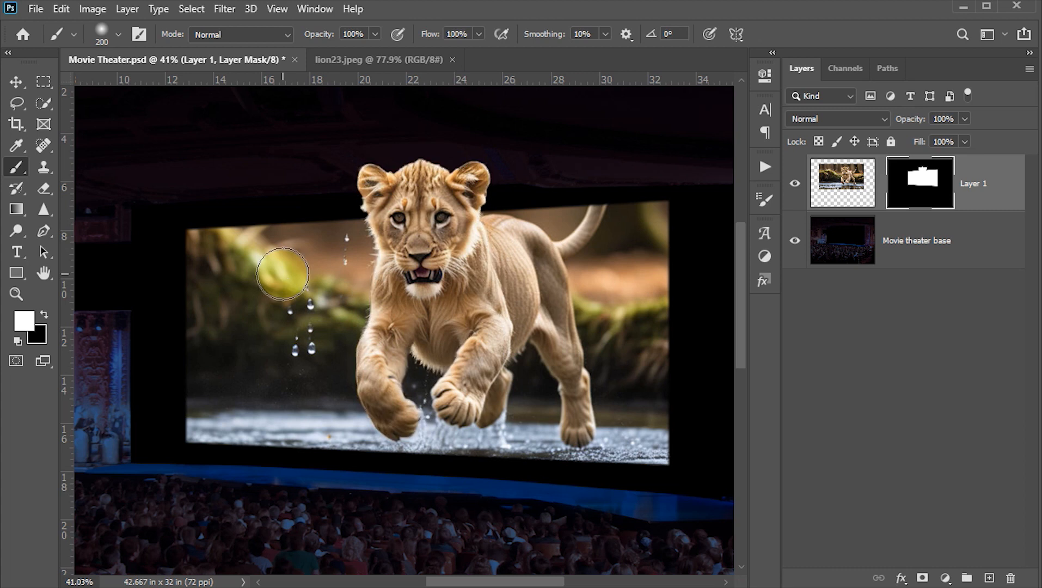
pyautogui.press('v')
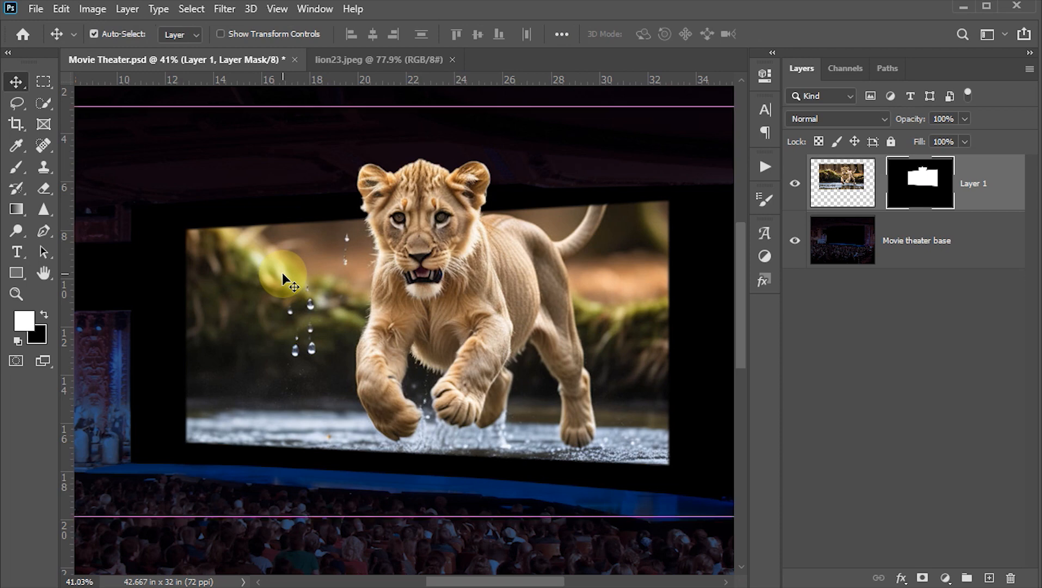
pyautogui.hotkey('ctrl', '0')
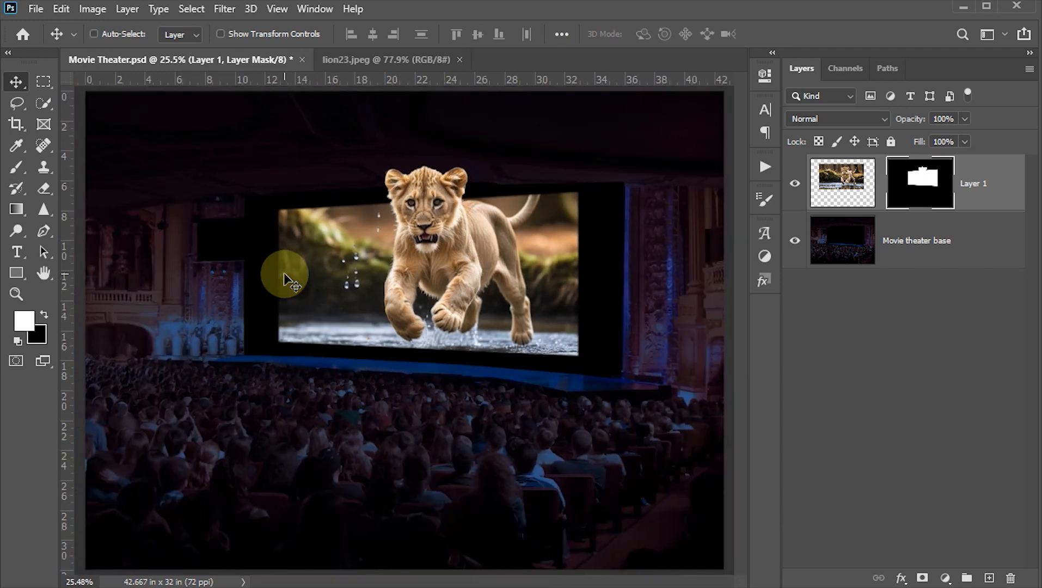
# Step: Convert the masked lion layer to a smart object and duplicate it
pyautogui.hotkey('ctrl', '2')
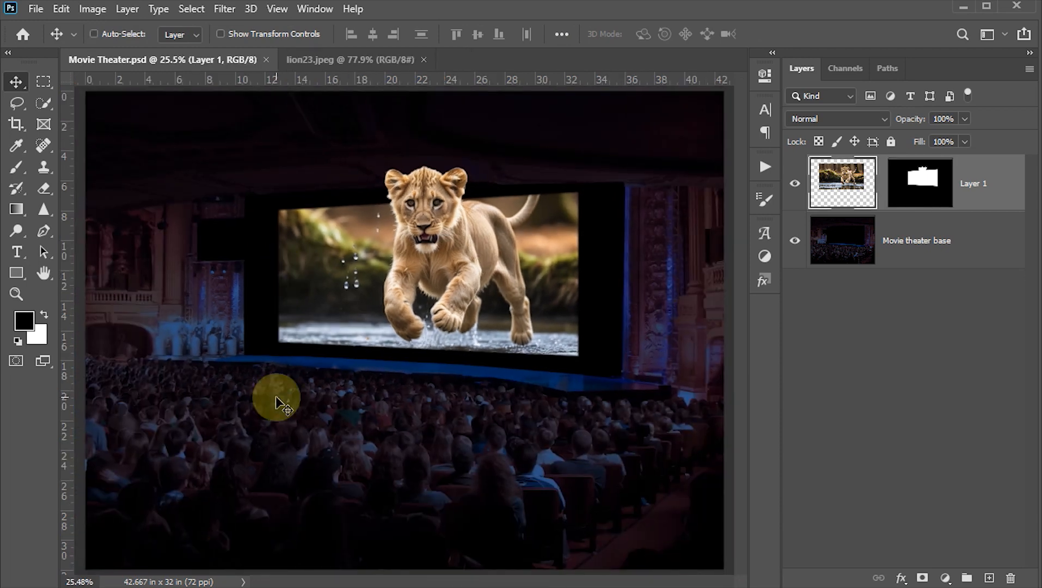
pyautogui.rightClick(1006, 200)
pyautogui.click(871, 205)
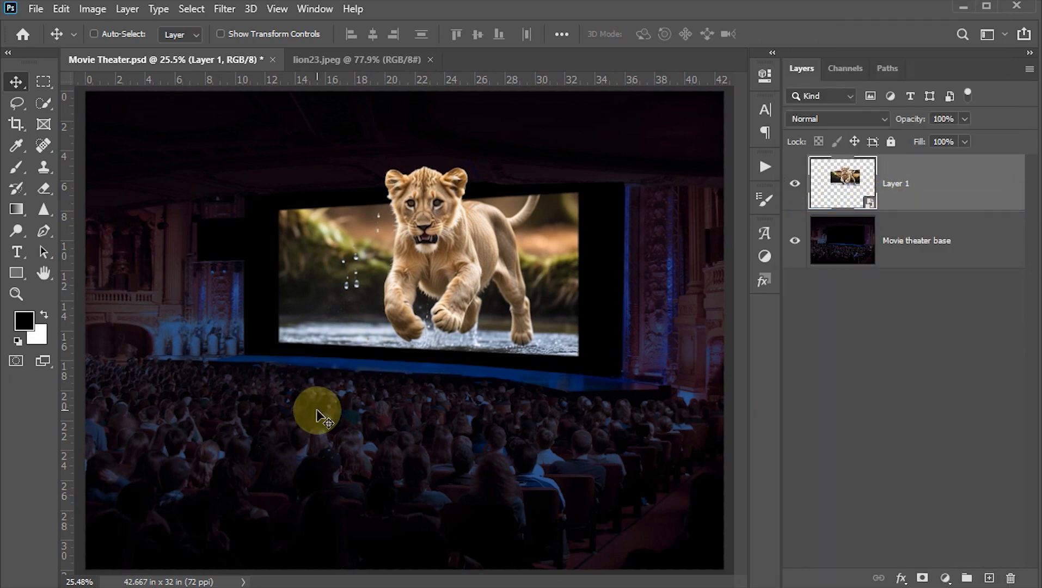
pyautogui.press('ctrl')
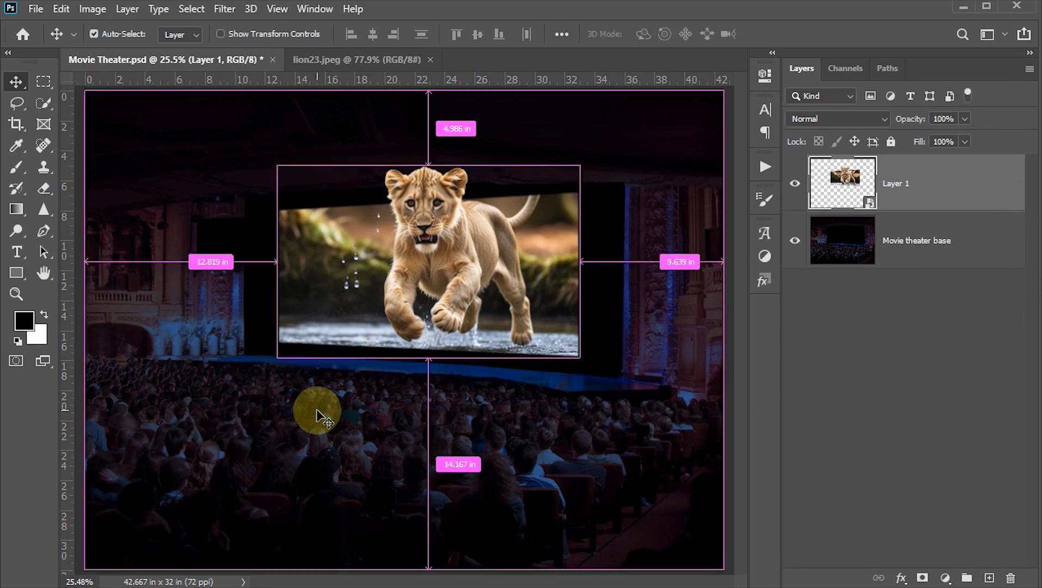
pyautogui.hotkey('ctrl', 'j')
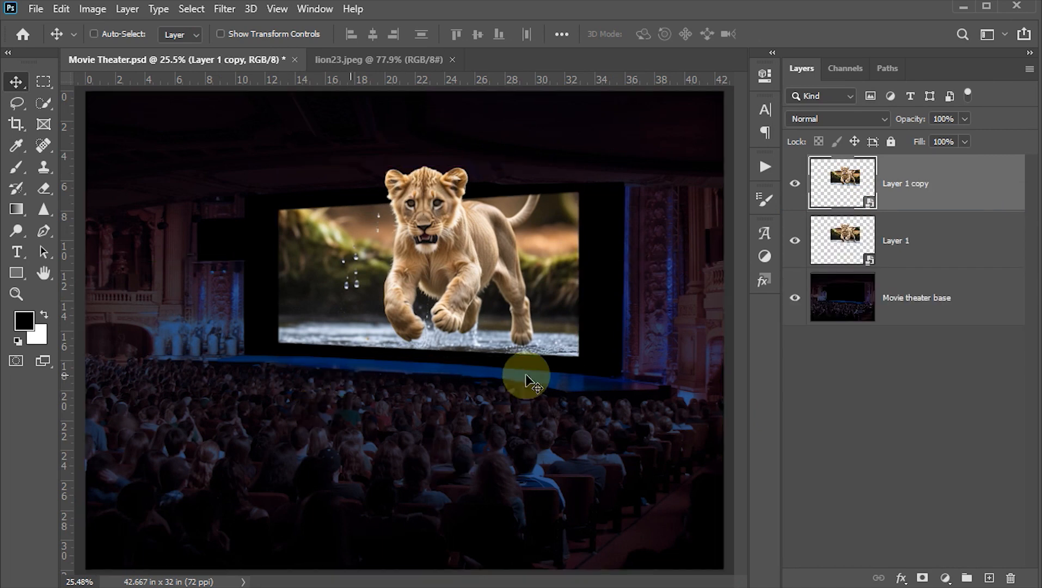
# Step: Apply a Radial Blur to the lower lion layer with amount 100, Zoom method, Best quality and the blur center in the upper-right corner
pyautogui.click(838, 240)
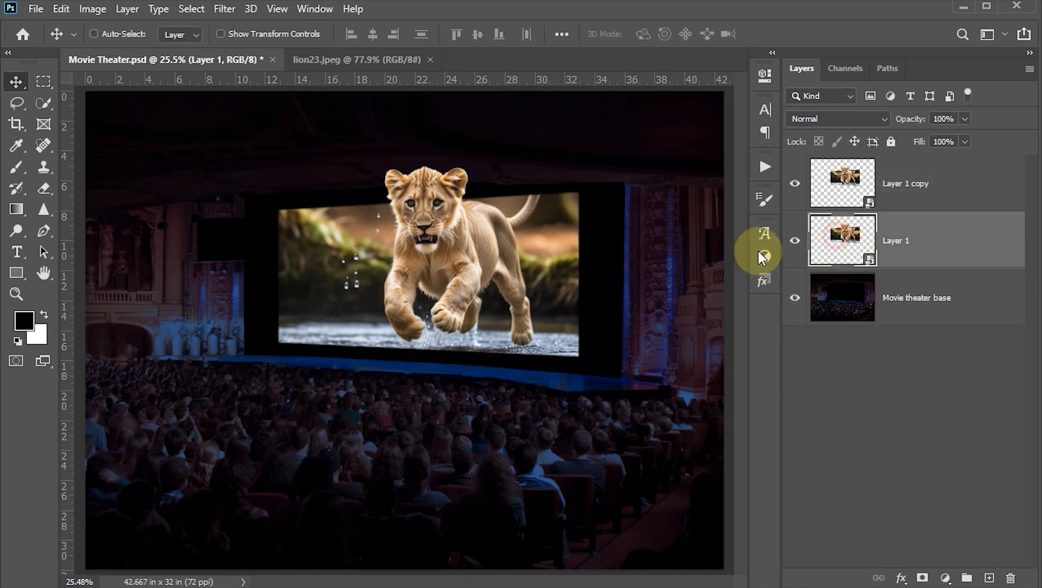
pyautogui.click(224, 9)
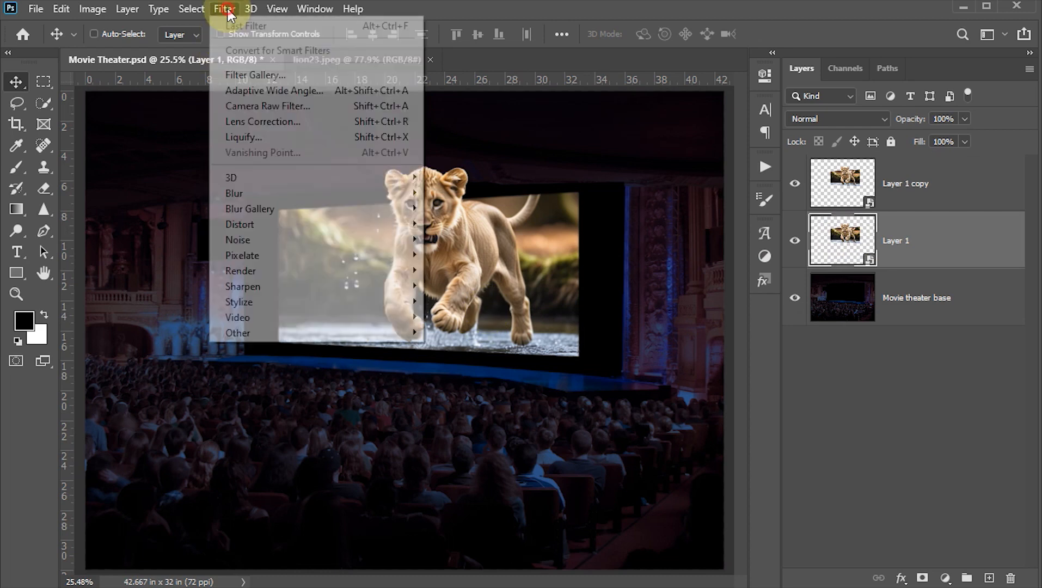
pyautogui.moveTo(272, 199)
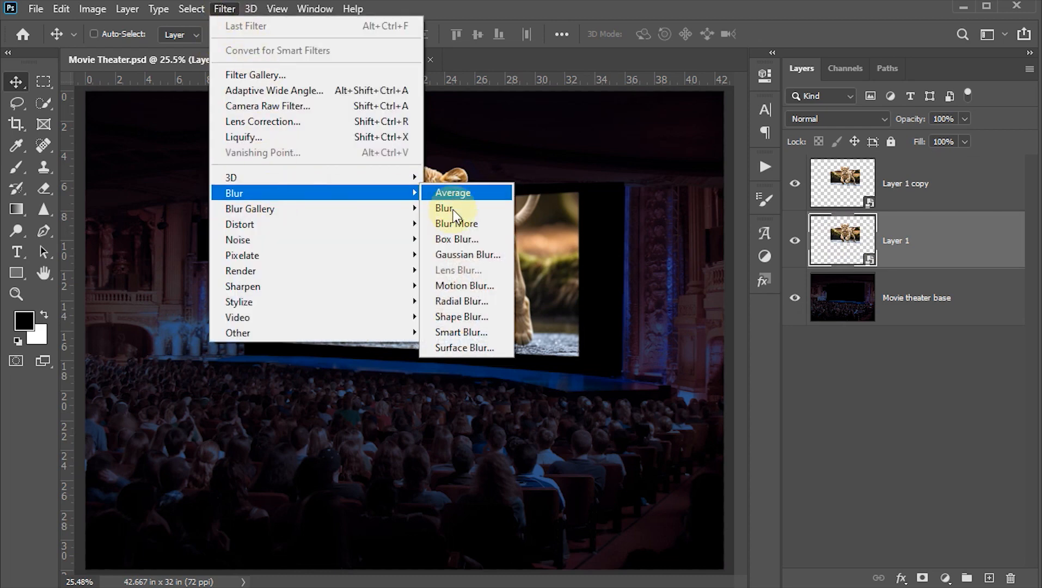
pyautogui.click(454, 302)
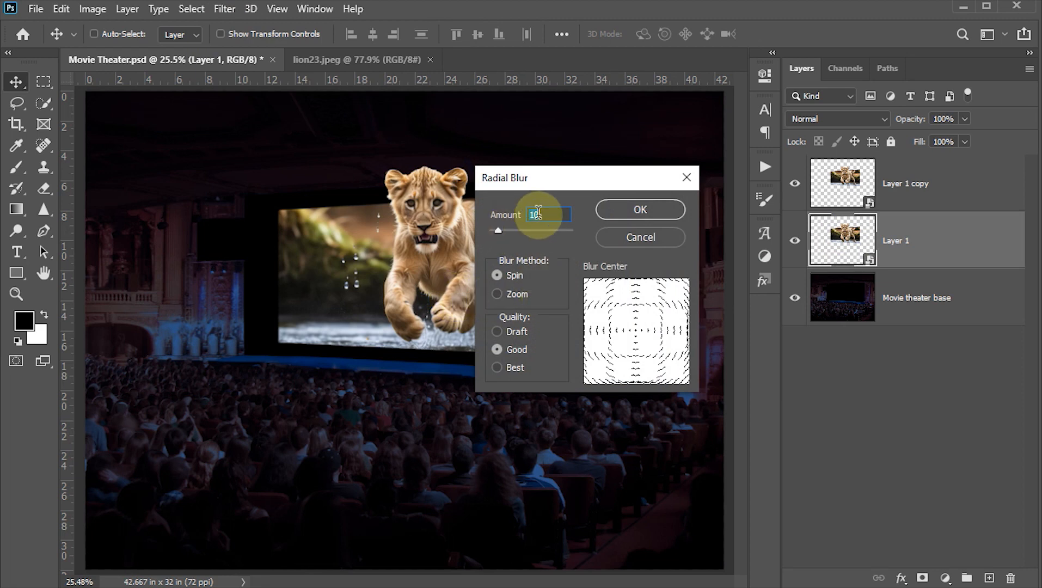
pyautogui.write('100')
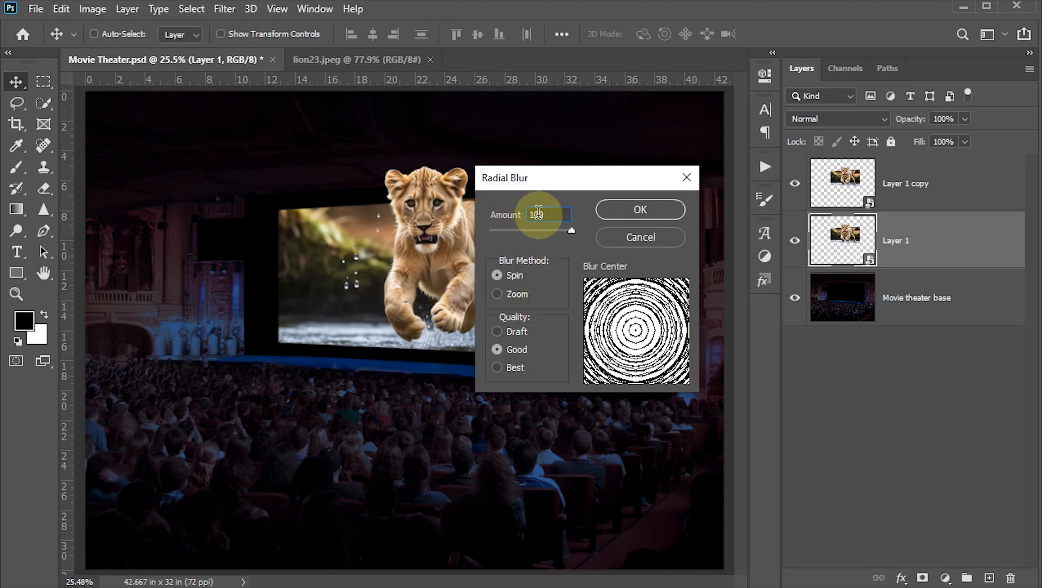
pyautogui.click(502, 294)
pyautogui.click(496, 368)
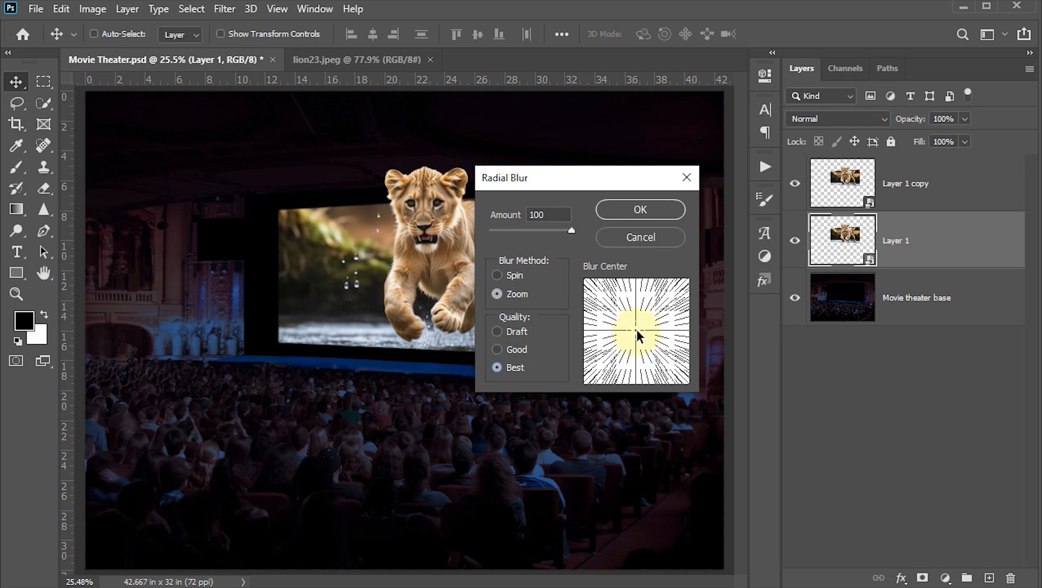
pyautogui.moveTo(620, 331); pyautogui.dragTo(687, 281)
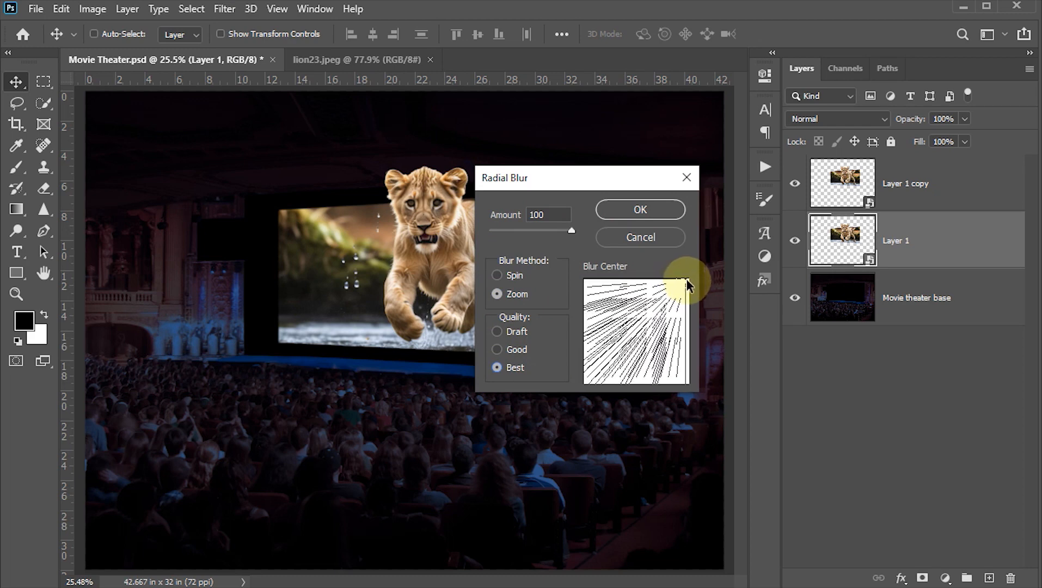
pyautogui.click(652, 208)
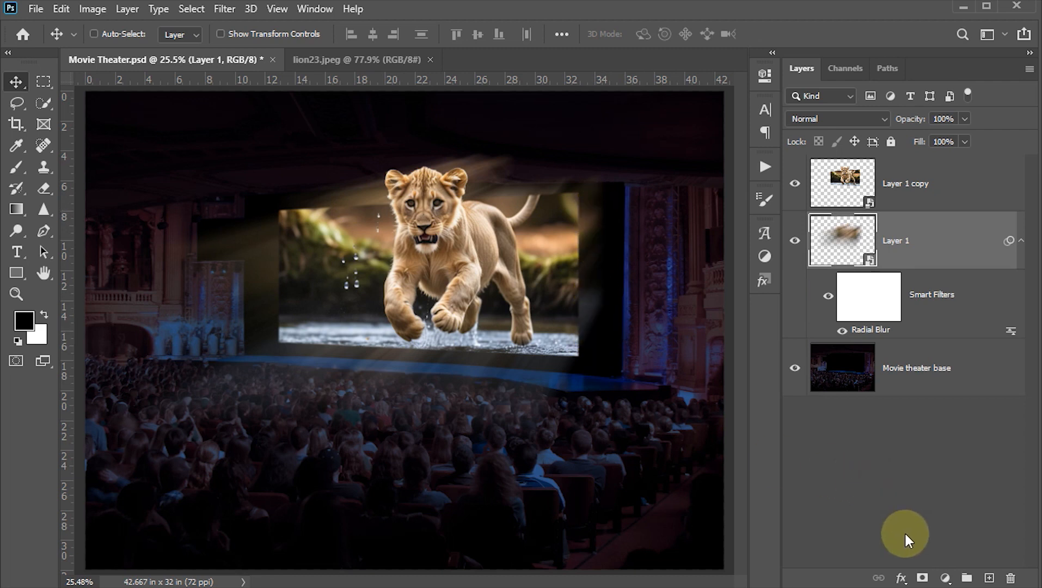
# Step: Add a mask to the blurred lion layer and paint black to hide the light rays above and along the right side of the screen
pyautogui.click(921, 578)
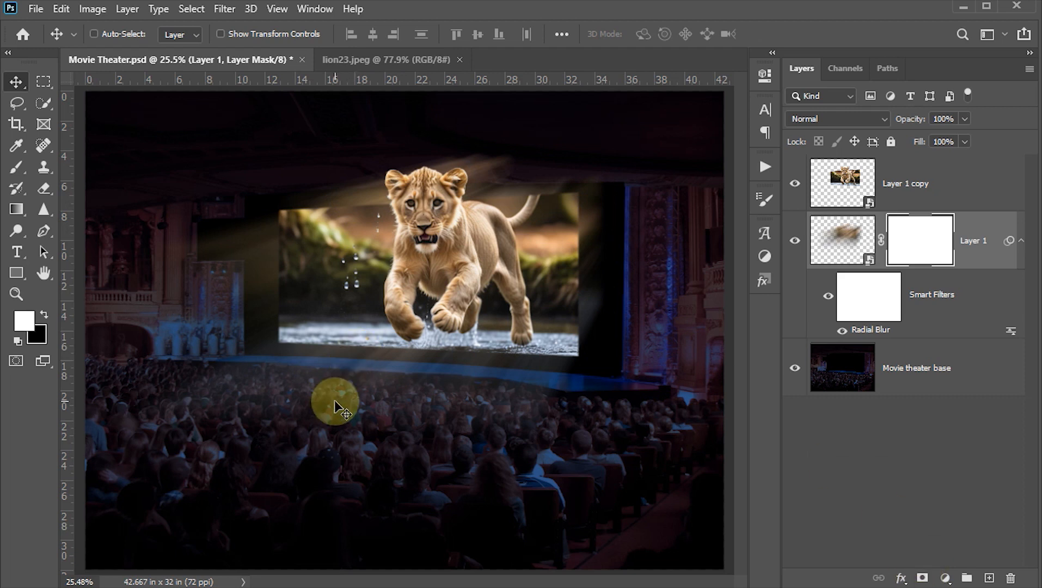
pyautogui.press('b')
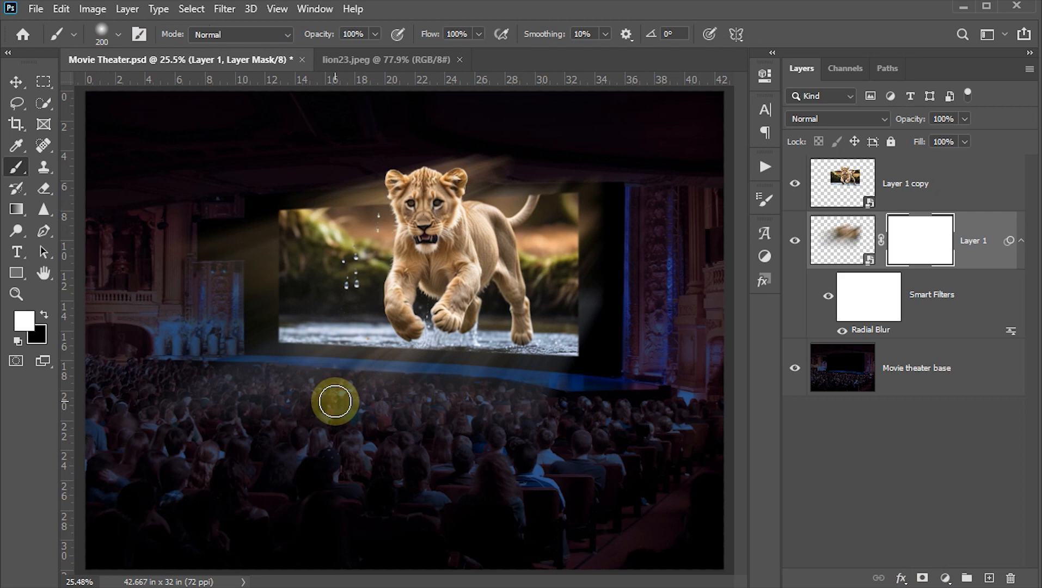
pyautogui.click(44, 314)
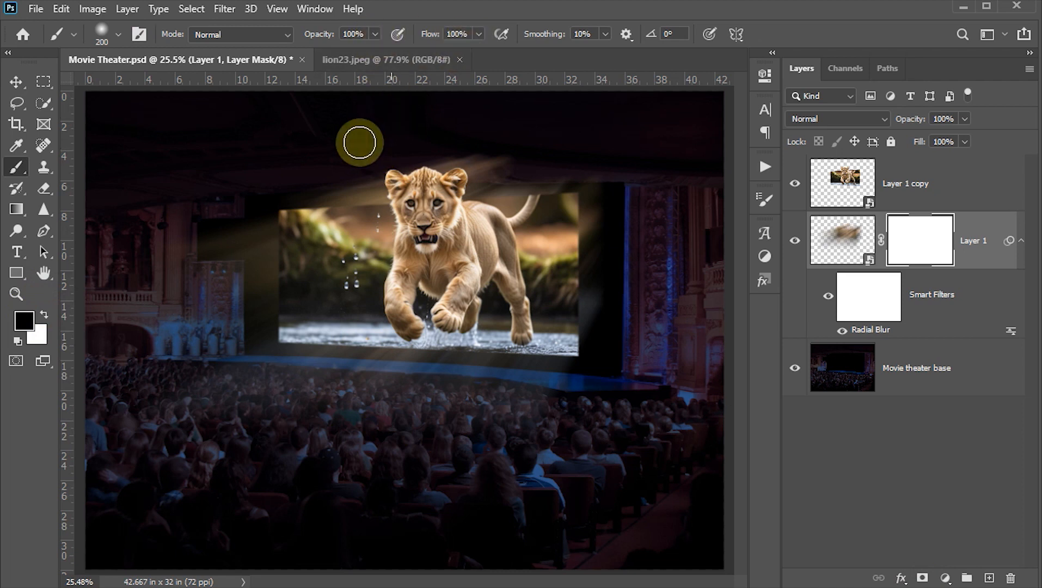
pyautogui.moveTo(269, 187)
pyautogui.mouseDown()
pyautogui.moveTo(447, 187)
pyautogui.moveTo(504, 170)
pyautogui.moveTo(448, 170)
pyautogui.moveTo(459, 165)
pyautogui.mouseUp()
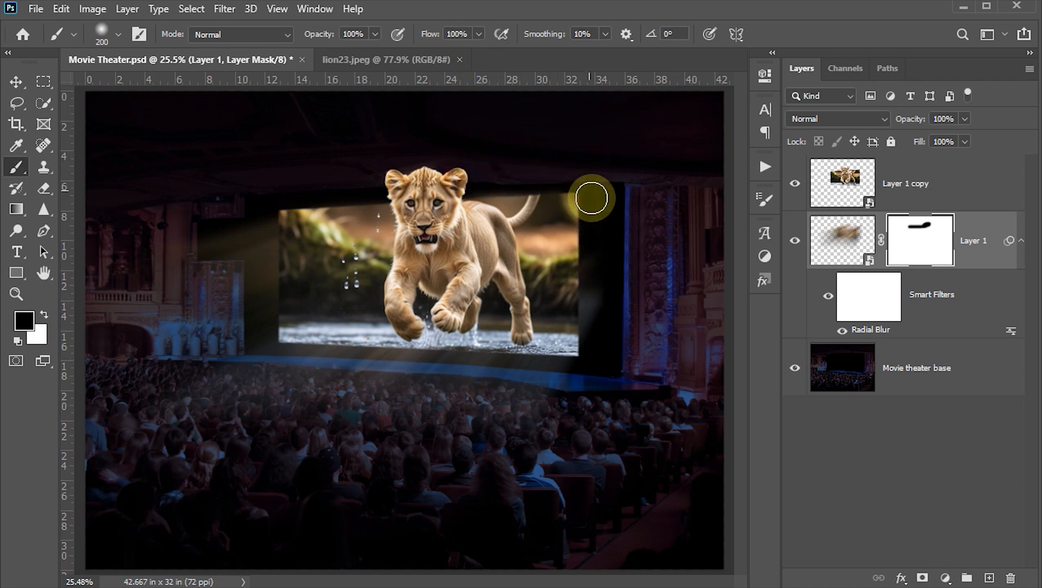
pyautogui.moveTo(595, 375)
pyautogui.mouseDown()
pyautogui.moveTo(595, 199)
pyautogui.moveTo(597, 224)
pyautogui.mouseUp()
pyautogui.moveTo(598, 274)
pyautogui.mouseDown()
pyautogui.moveTo(586, 243)
pyautogui.moveTo(586, 281)
pyautogui.mouseUp()
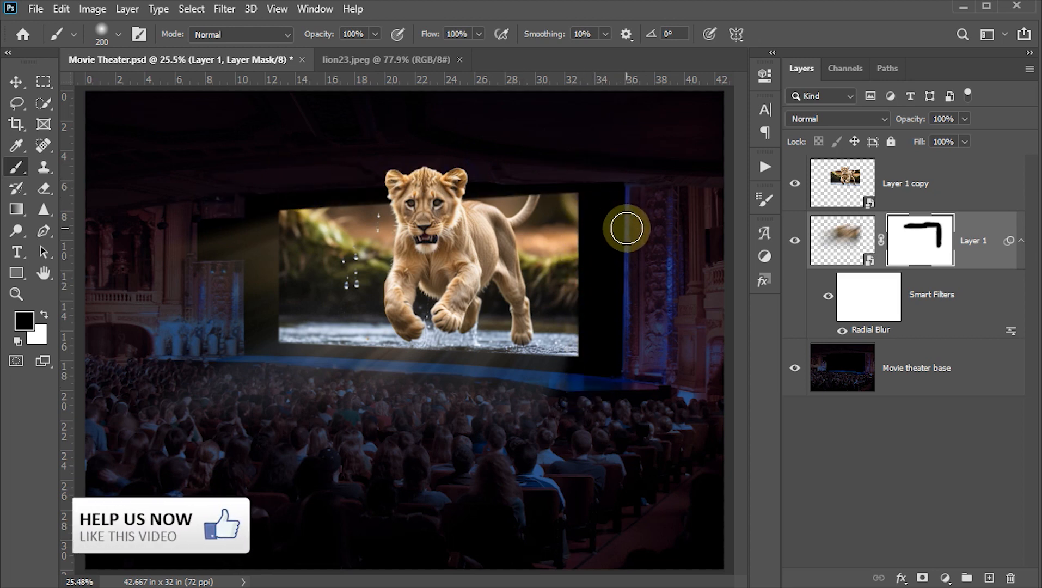
# Step: Duplicate the masked radial-blur lion layer and set the copy's blend mode to Linear Dodge (Add)
pyautogui.click(16, 82)
pyautogui.hotkey('ctrl', '2')
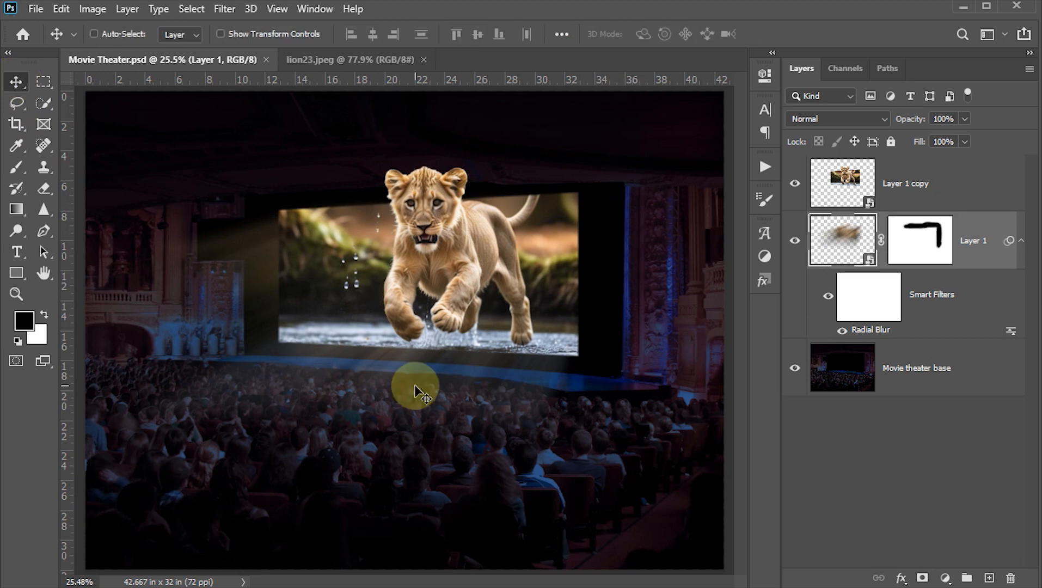
pyautogui.hotkey('ctrl', 'j')
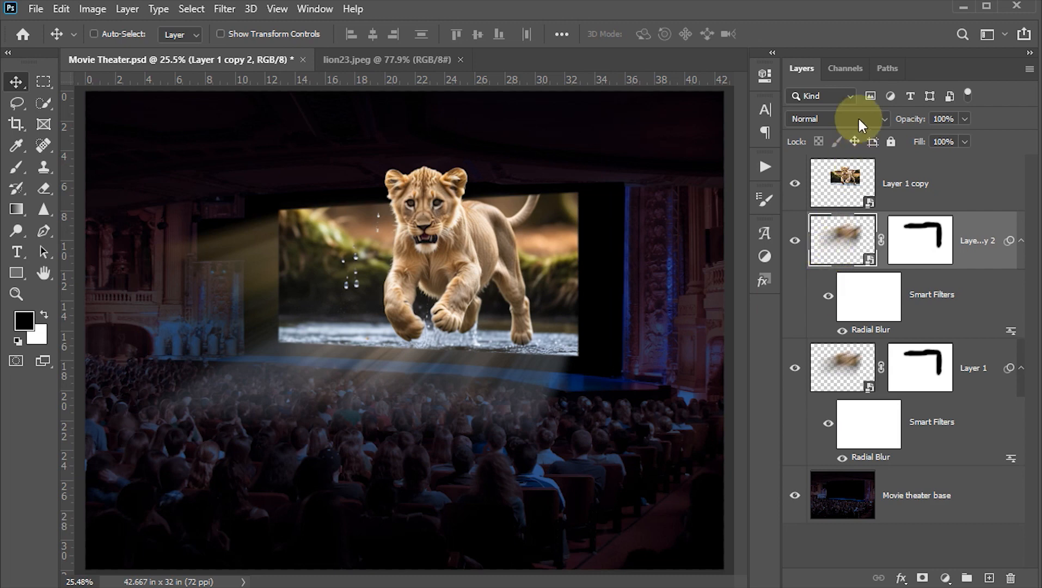
pyautogui.click(882, 113)
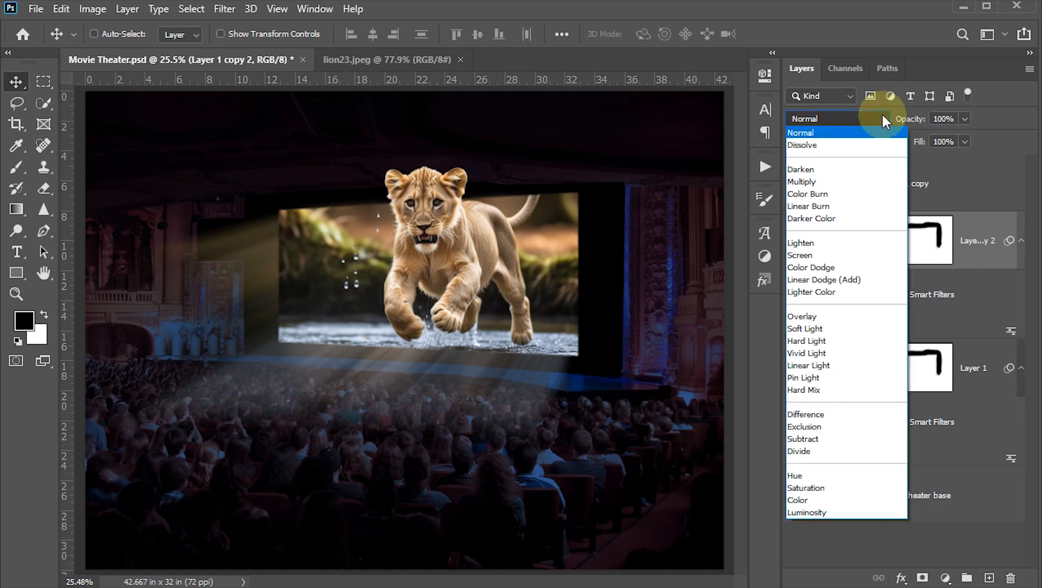
pyautogui.click(847, 279)
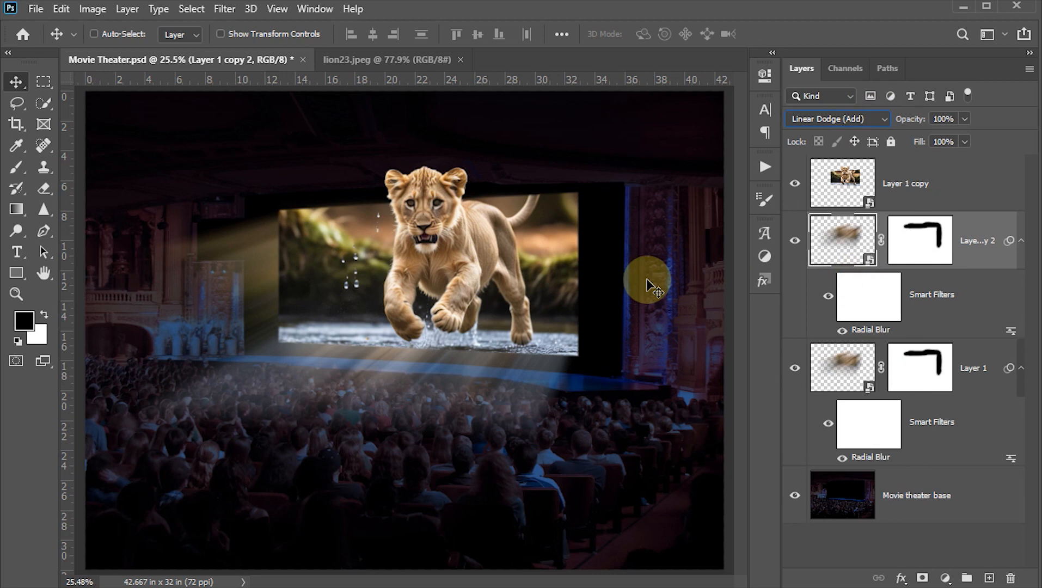
# Step: Set the duplicated light-ray layer's opacity to 55% and save the document
pyautogui.click(956, 118)
pyautogui.write('5')
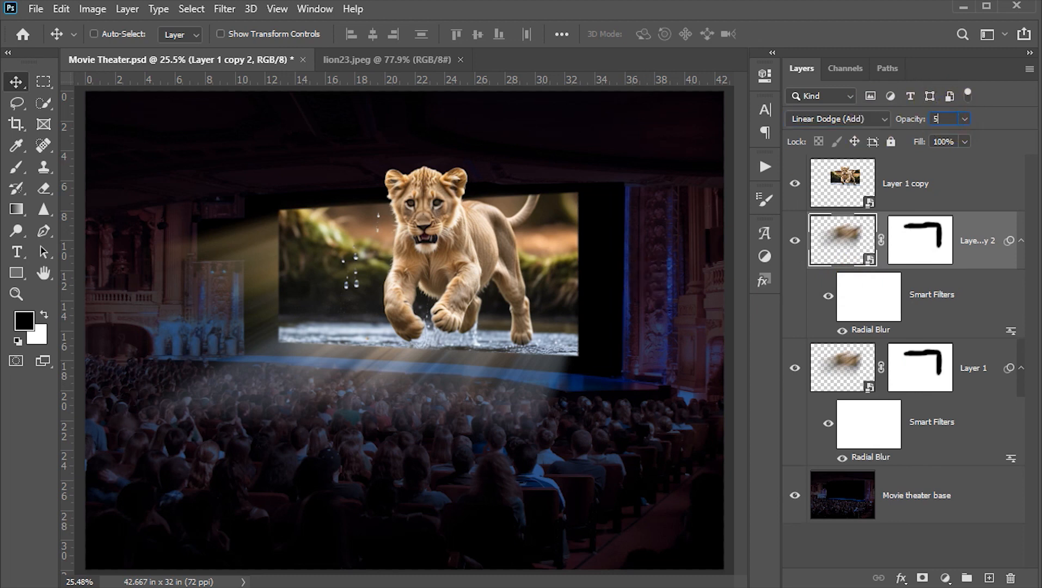
pyautogui.write('5')
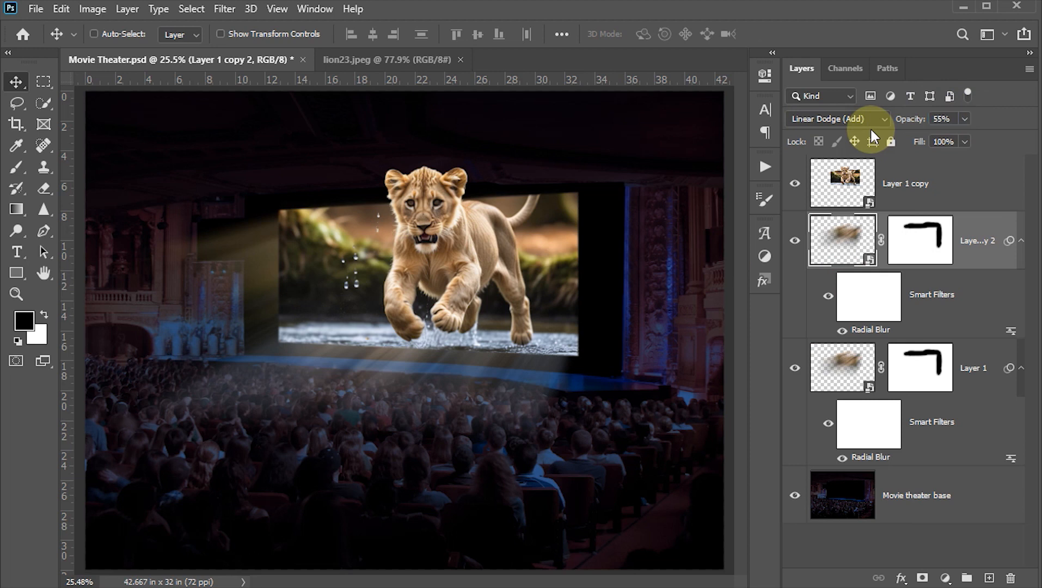
pyautogui.hotkey('ctrl', 's')
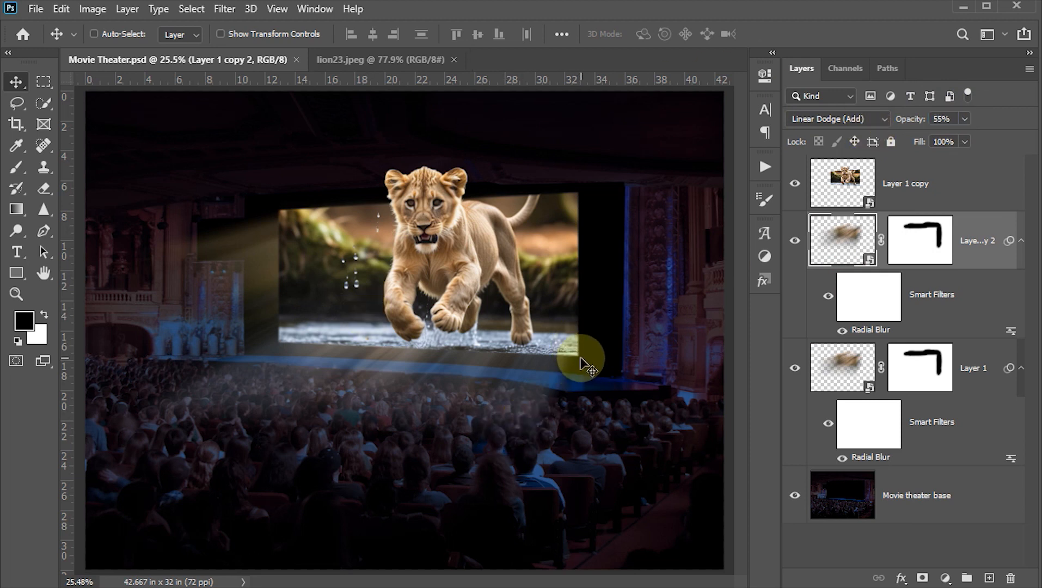
# Step: Add an empty layer above the sharp lion layer and draw a closed four-point path from the screen's right edge, widening past the canvas's left edge
pyautogui.click(842, 186)
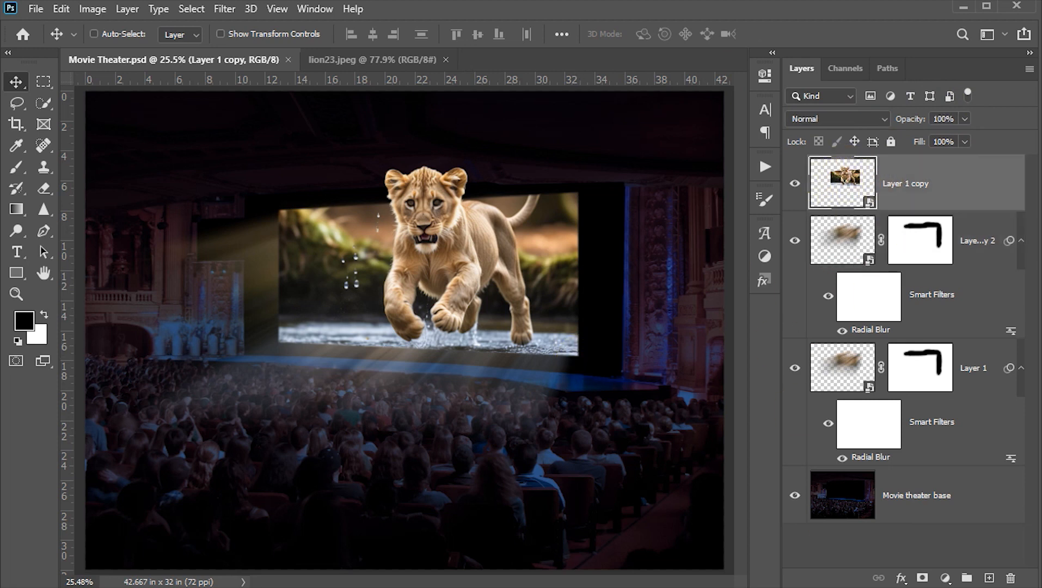
pyautogui.click(989, 577)
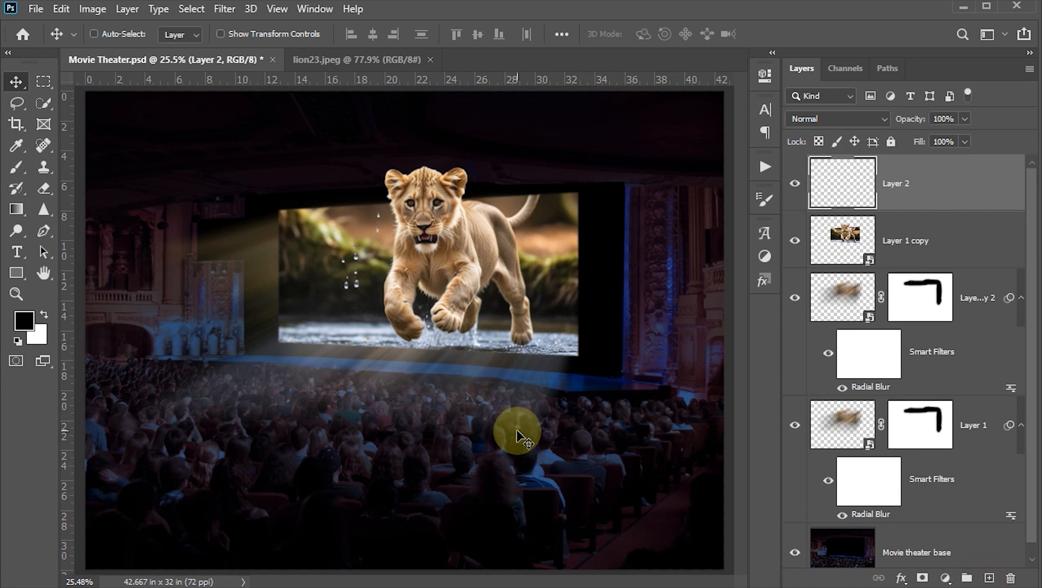
pyautogui.press('p')
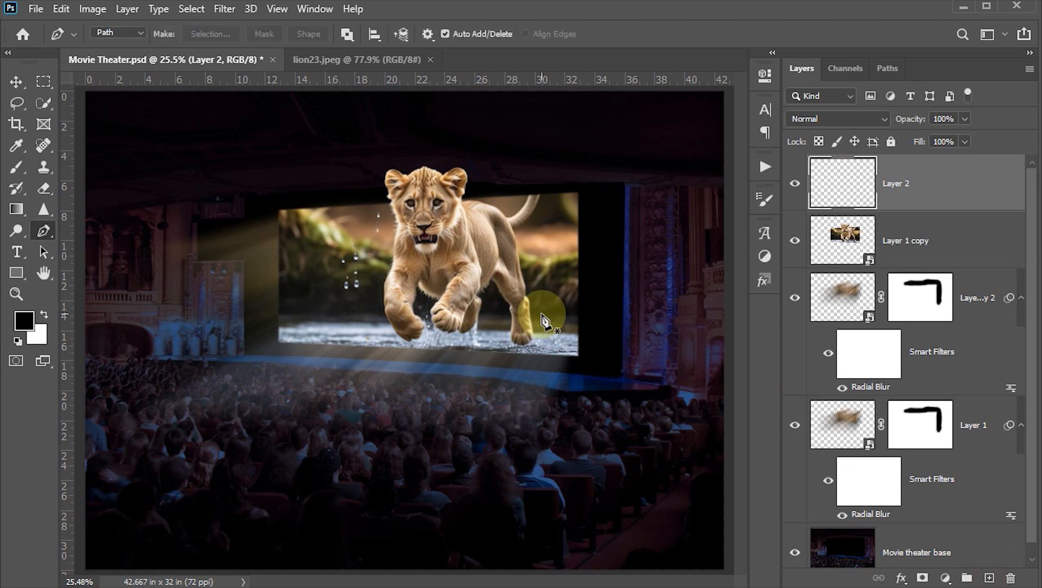
pyautogui.scroll(3, 581, 359)
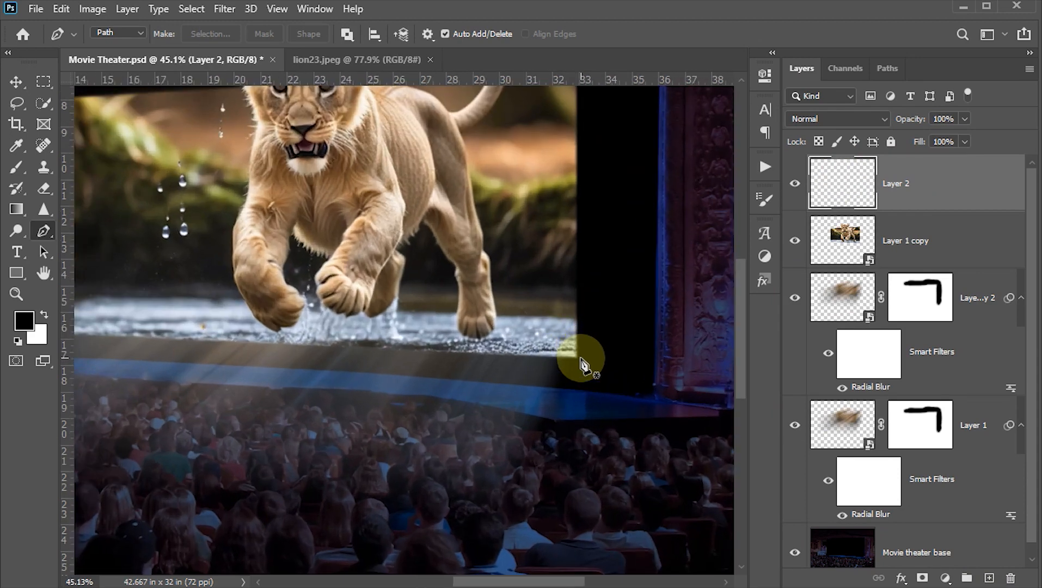
pyautogui.click(578, 357)
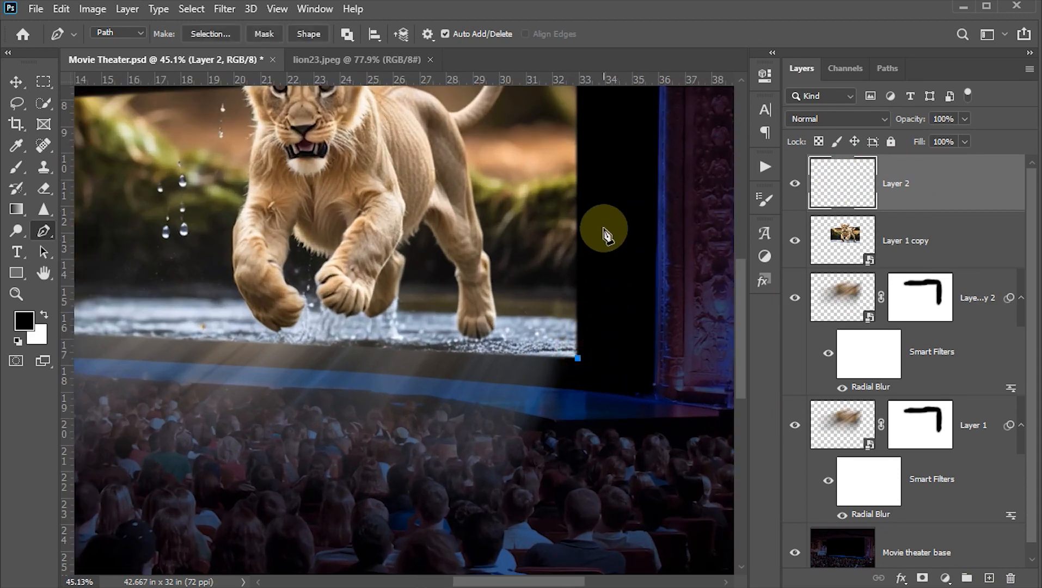
pyautogui.scroll(4, 605, 229)
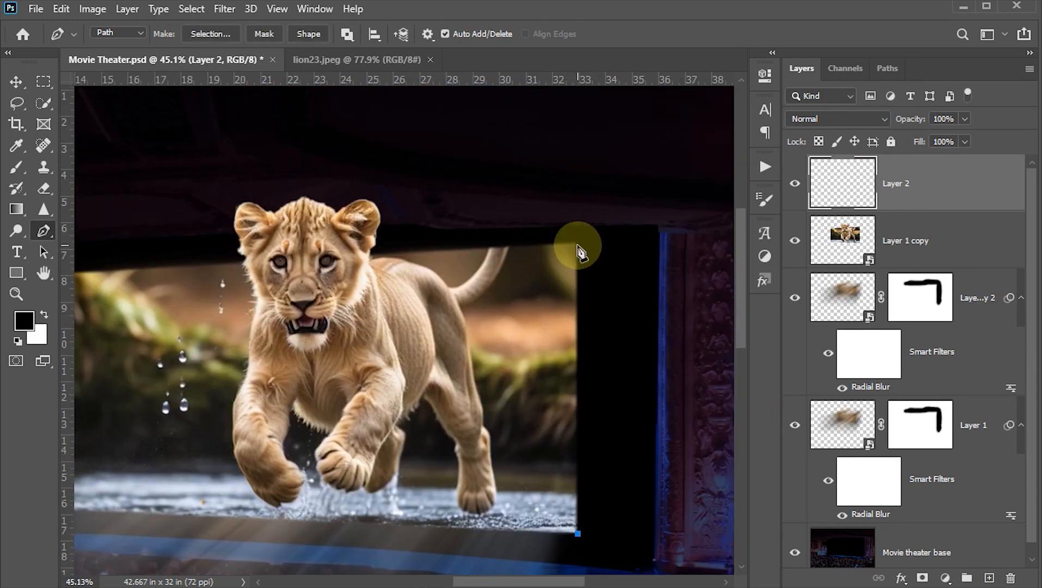
pyautogui.click(578, 246)
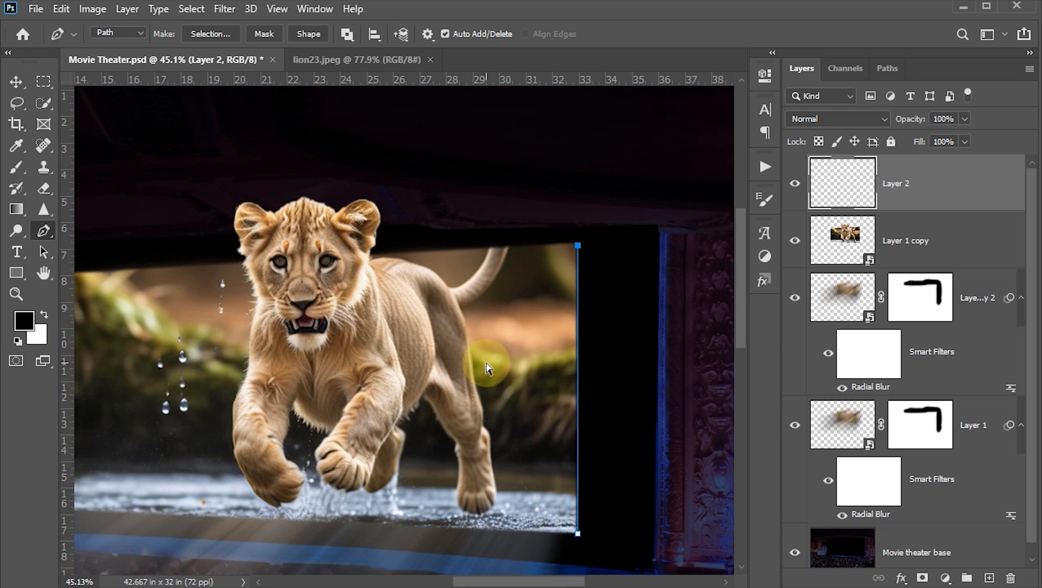
pyautogui.scroll(-3, 488, 372)
pyautogui.scroll(-1, 212, 232)
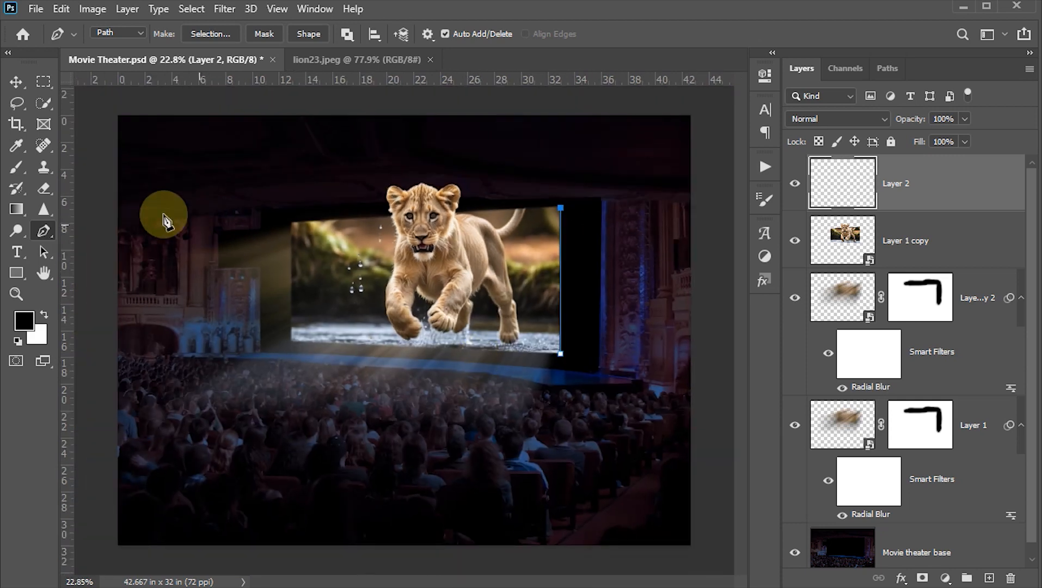
pyautogui.click(85, 164)
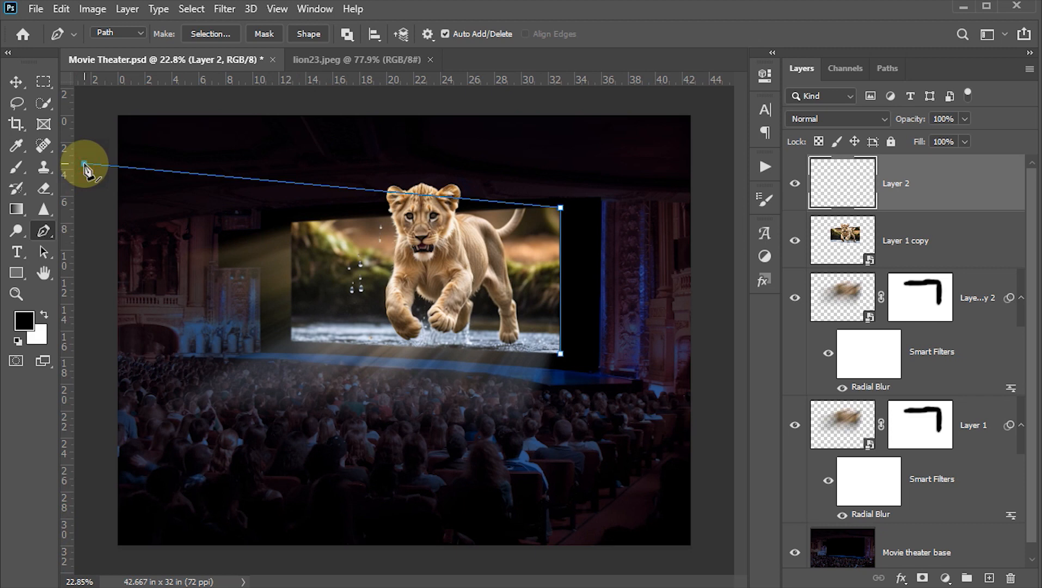
pyautogui.moveTo(84, 163); pyautogui.dragTo(85, 155)
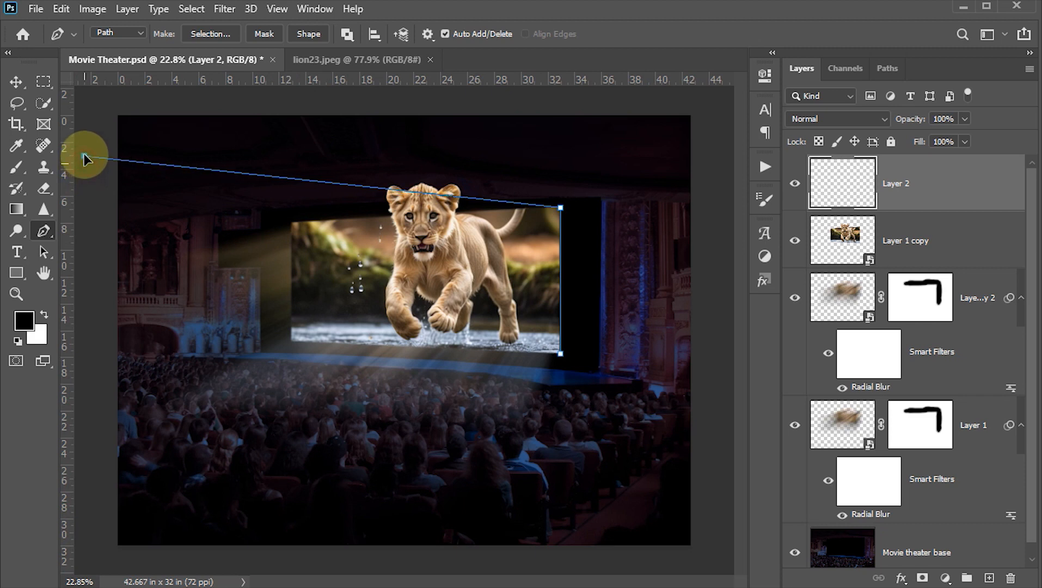
pyautogui.click(91, 396)
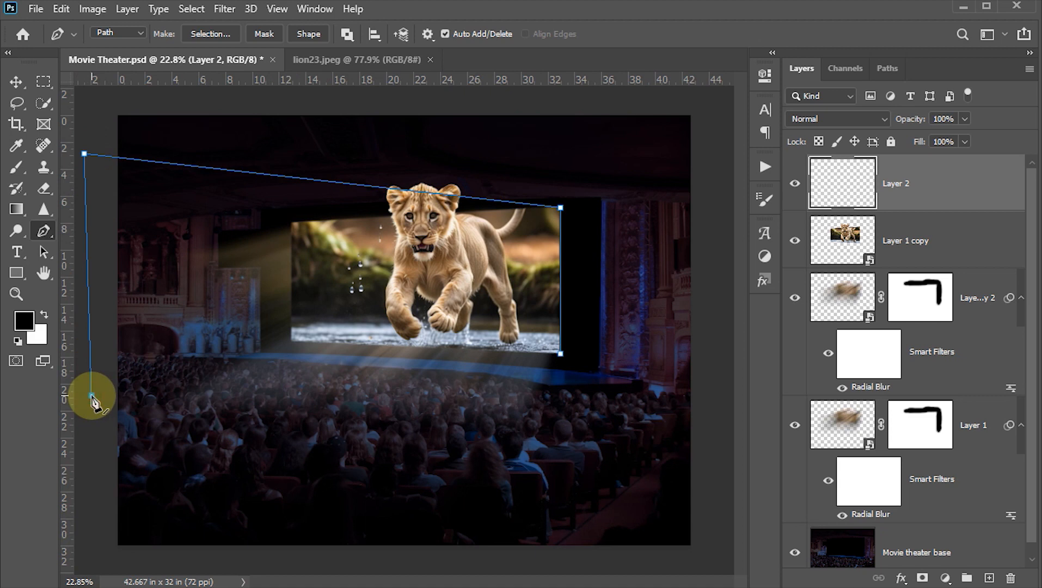
pyautogui.click(560, 354)
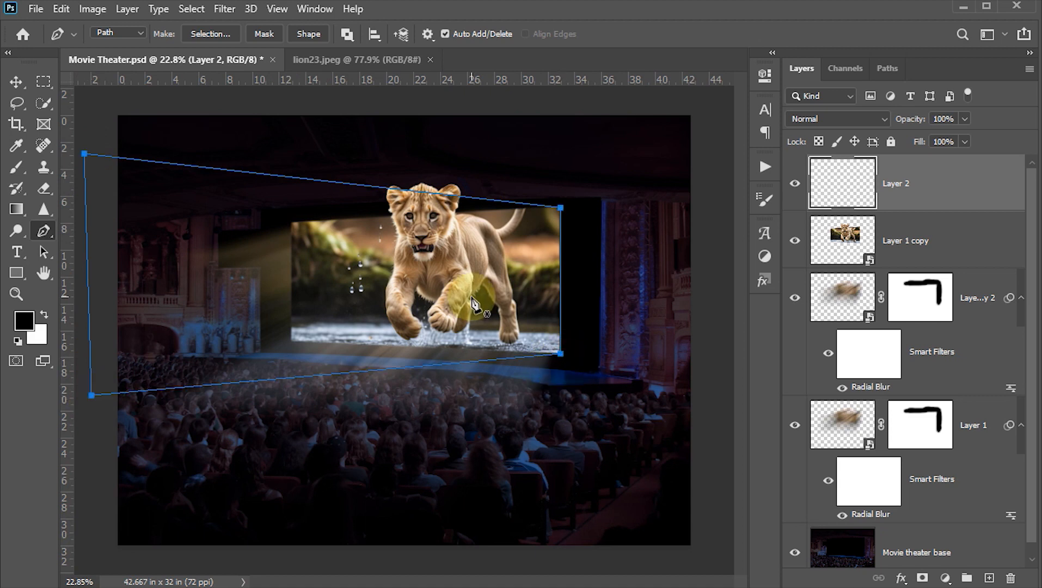
# Step: Turn the path into a selection with a 50-pixel feather radius, fill it with white on the new layer, and deselect
pyautogui.rightClick(445, 289)
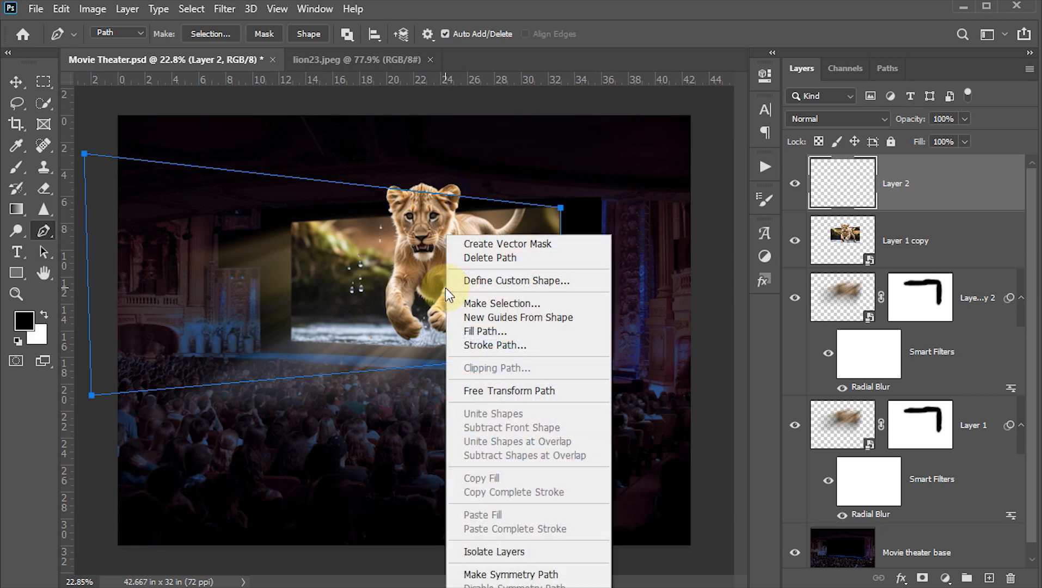
pyautogui.click(489, 304)
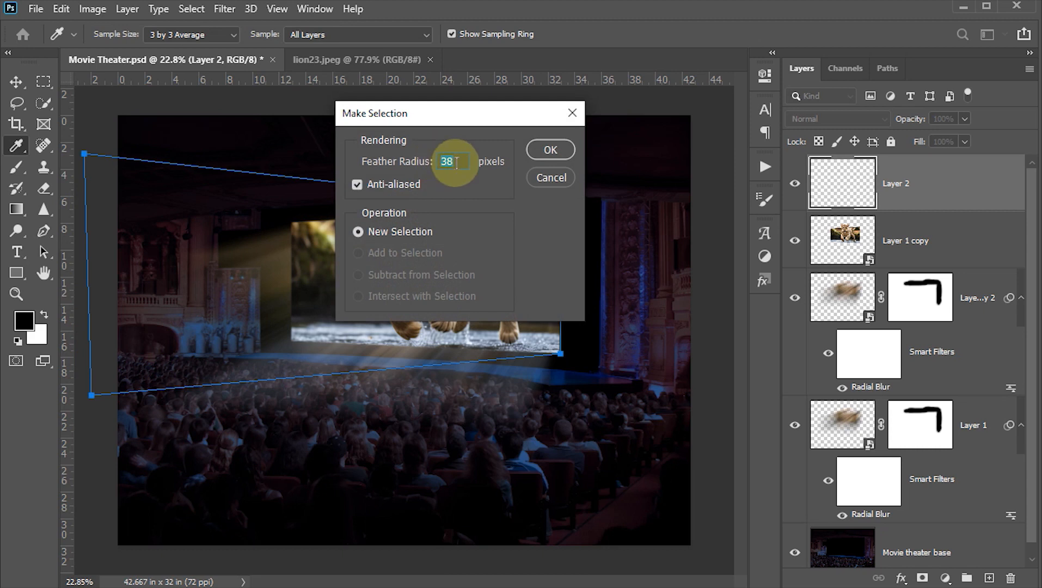
pyautogui.write('50')
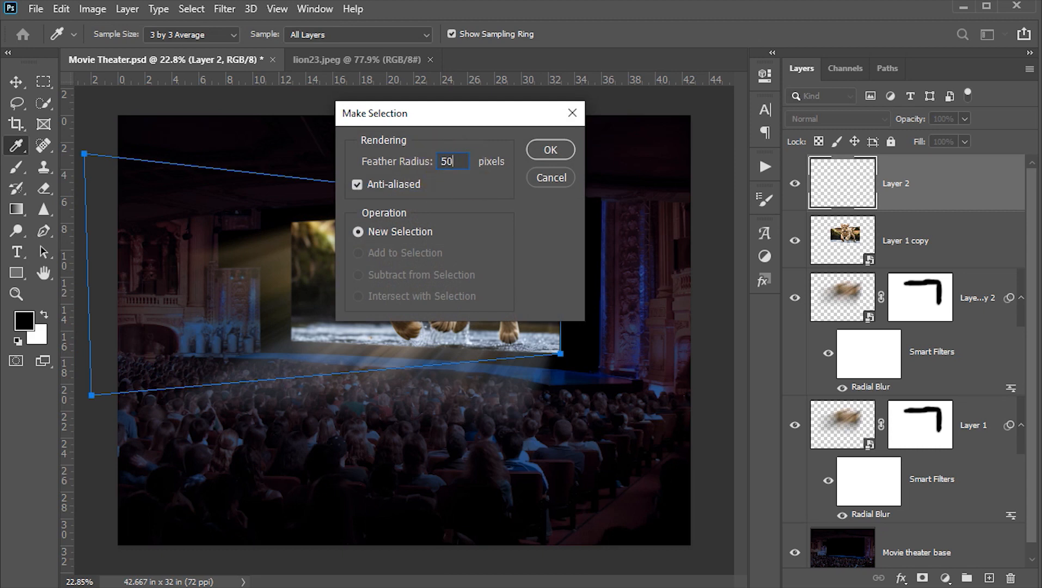
pyautogui.click(551, 151)
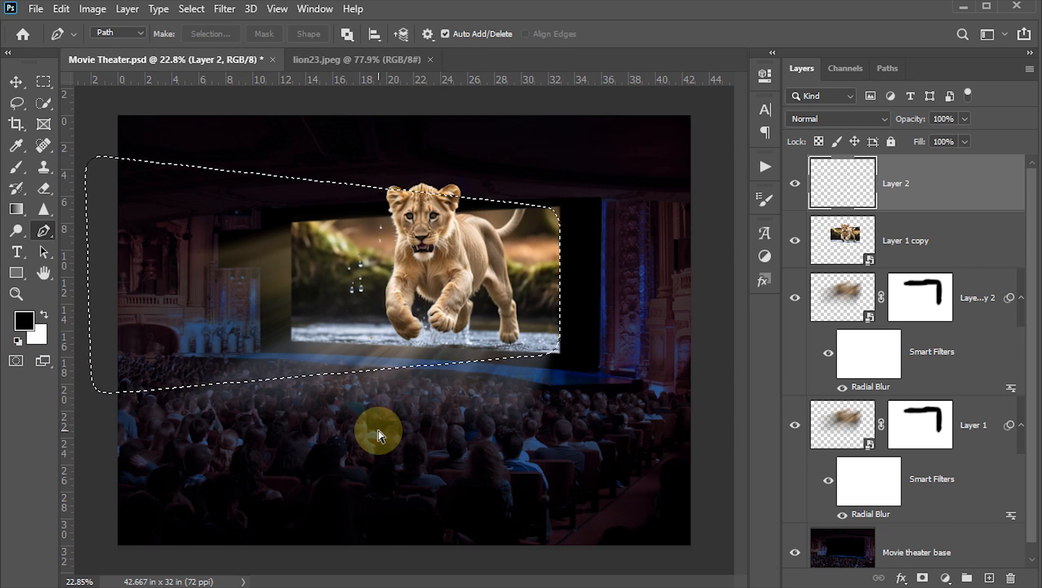
pyautogui.hotkey('ctrl', 'BackSpace')
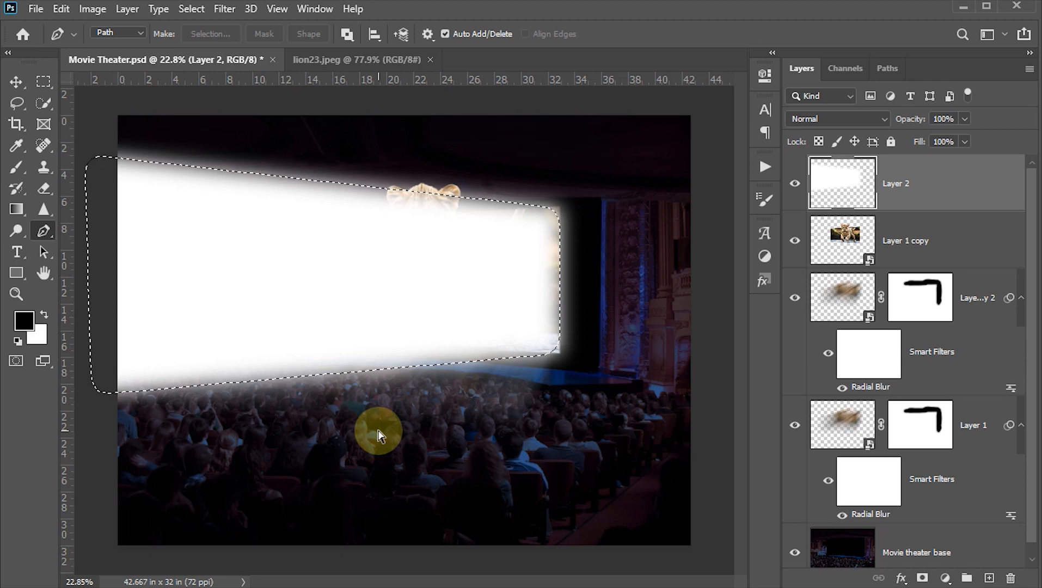
pyautogui.hotkey('ctrl', 'd')
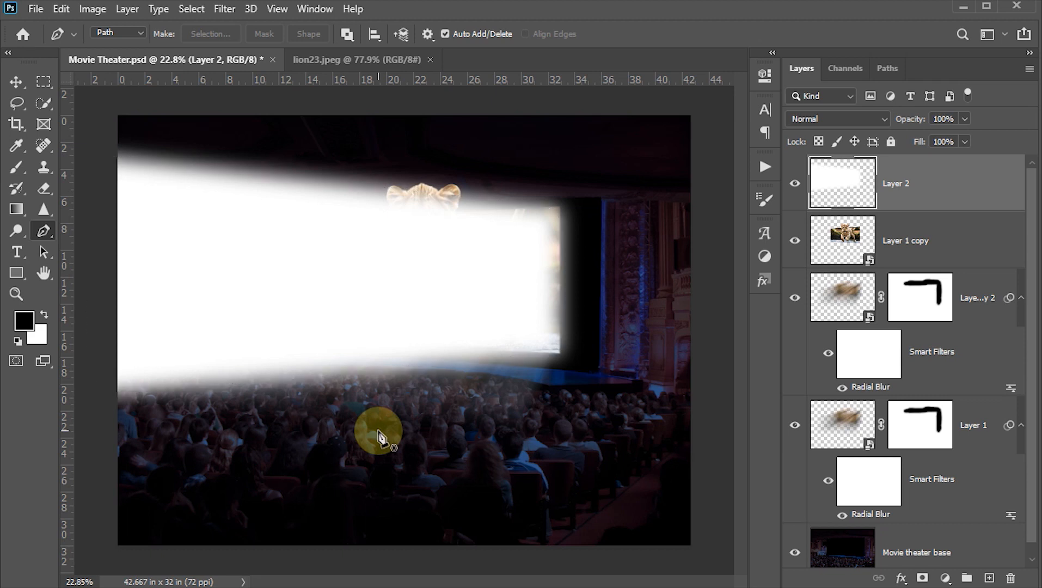
# Step: Set the white light-beam layer's opacity to 20% and move it below the sharp lion layer
pyautogui.press('v')
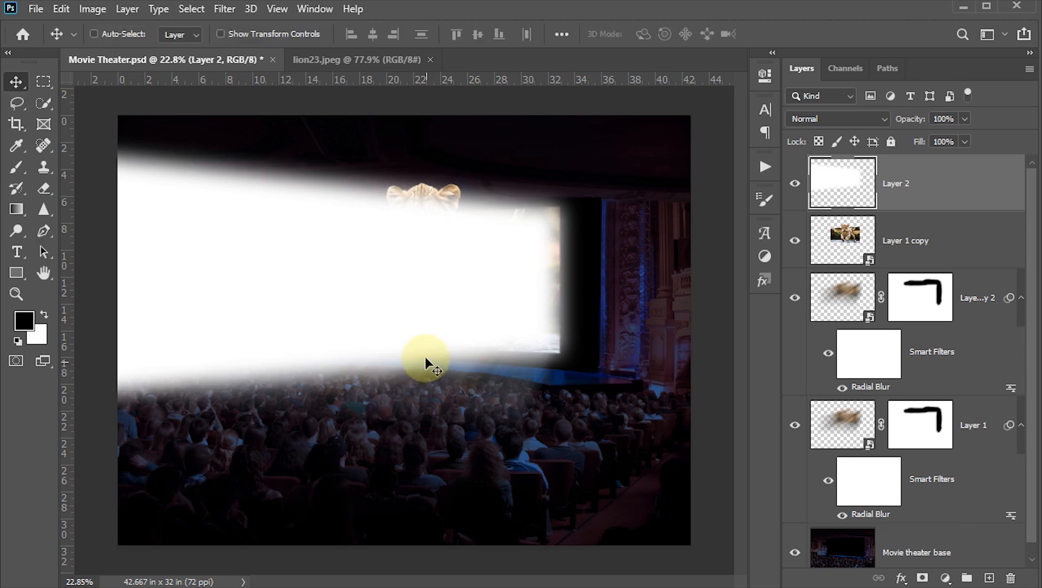
pyautogui.click(956, 118)
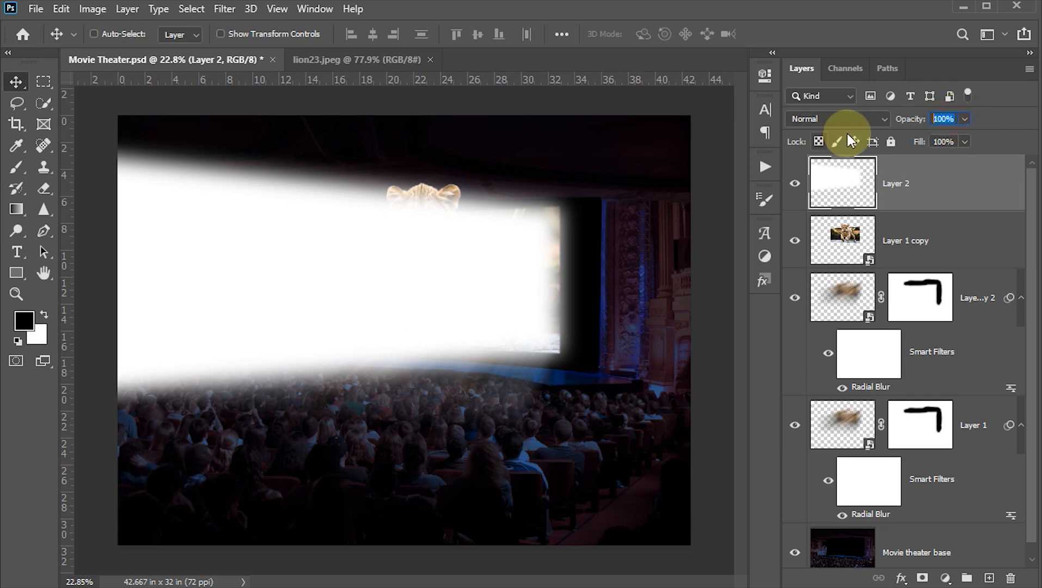
pyautogui.write('20')
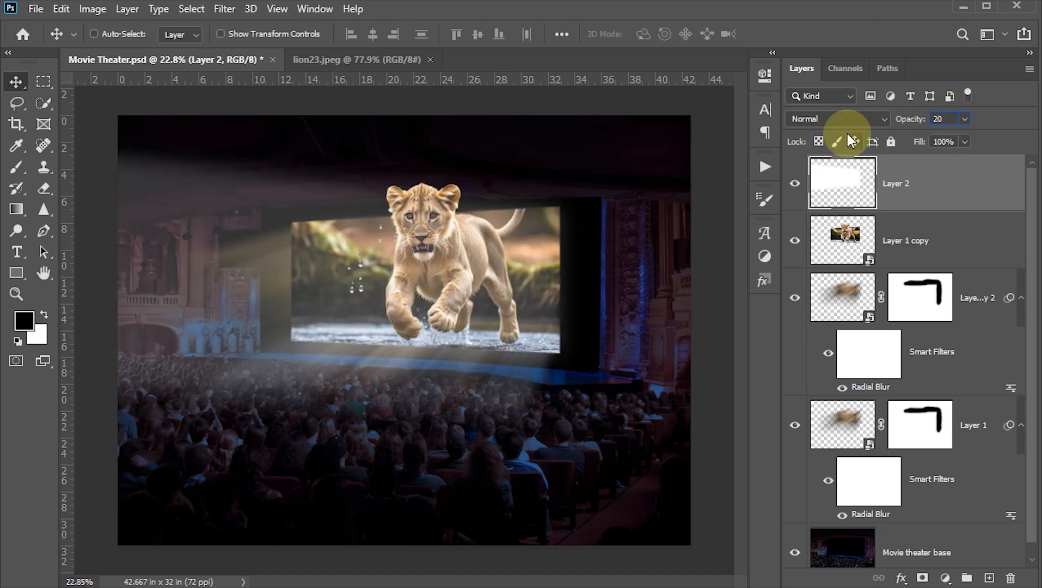
pyautogui.press('Return')
pyautogui.click(834, 175)
pyautogui.moveTo(835, 175); pyautogui.dragTo(841, 266)
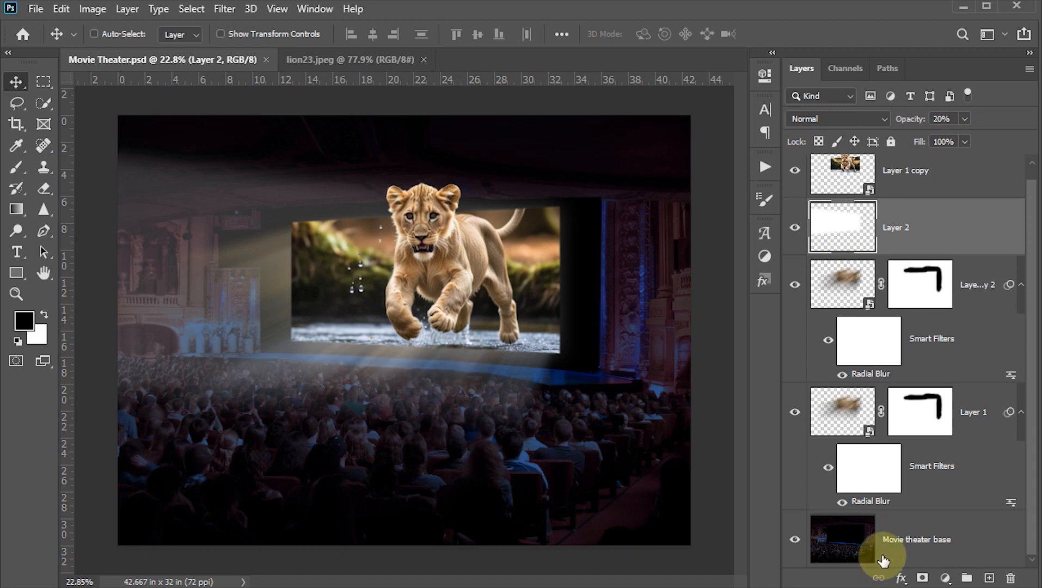
# Step: Add a Curves adjustment above the Movie theater base layer, lower its midtones to input 124, output 100, and save the document
pyautogui.click(845, 542)
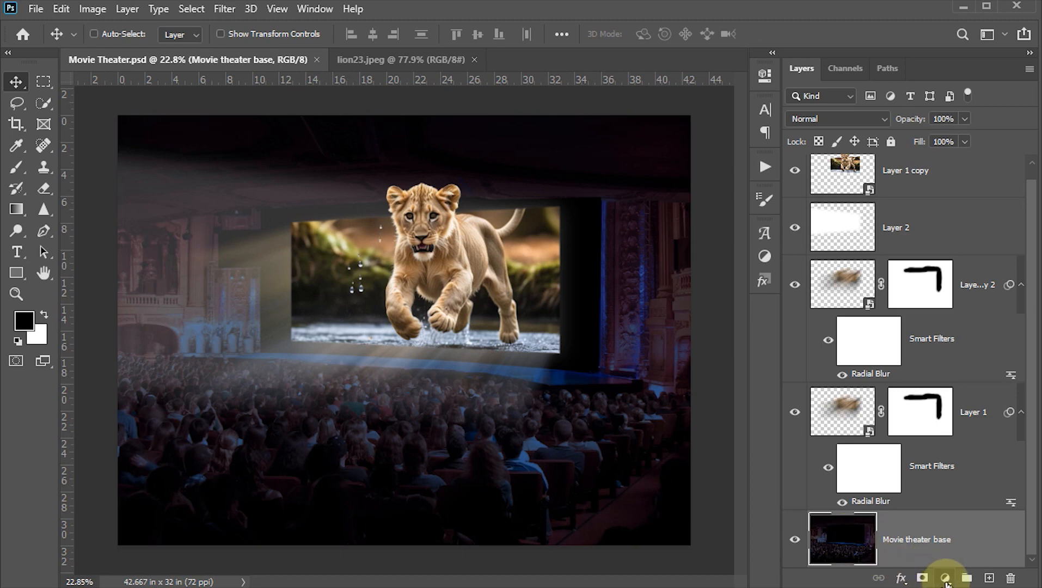
pyautogui.click(945, 579)
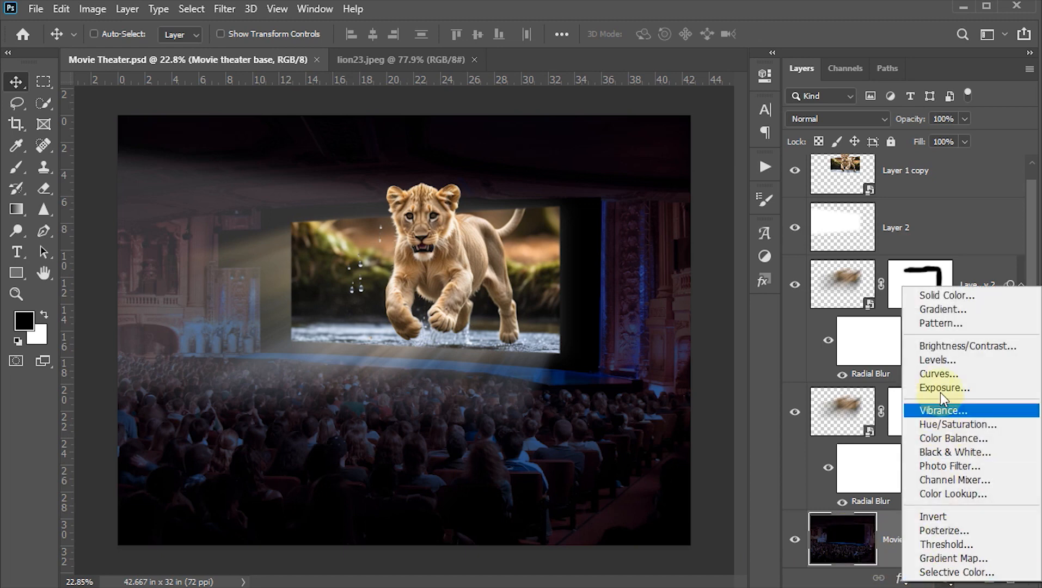
pyautogui.click(941, 372)
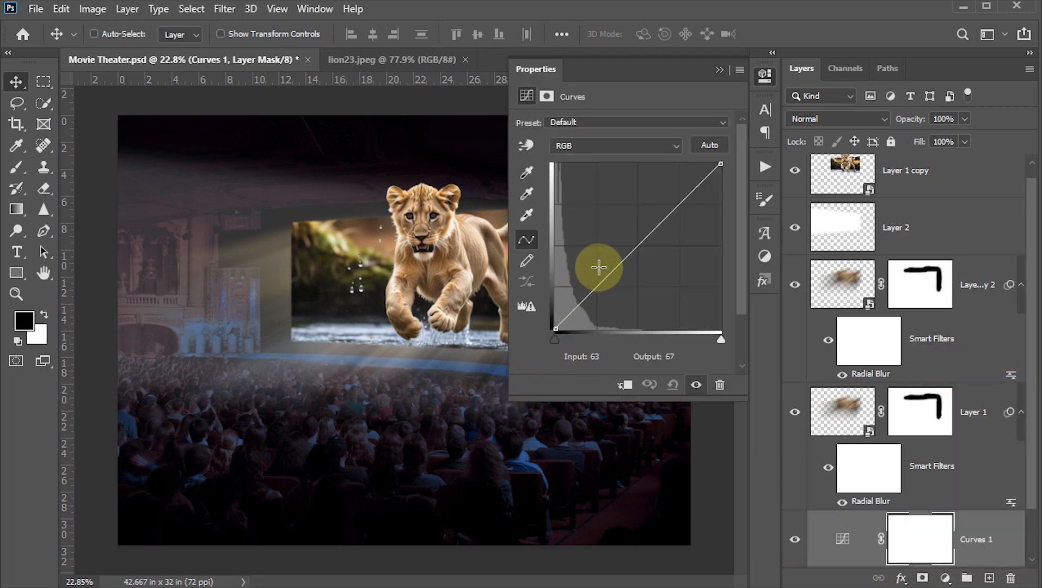
pyautogui.moveTo(615, 274); pyautogui.dragTo(635, 264)
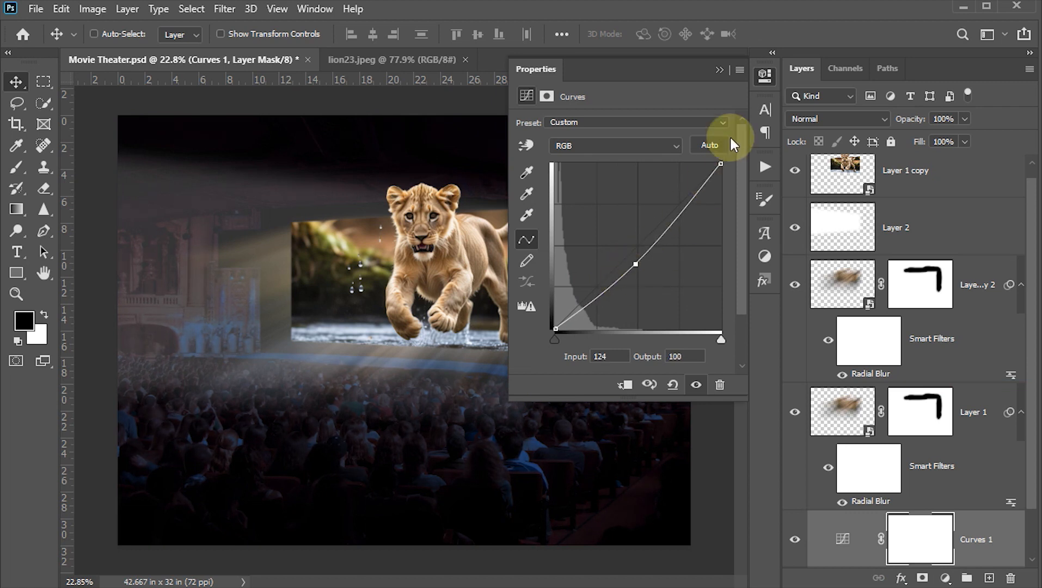
pyautogui.click(764, 78)
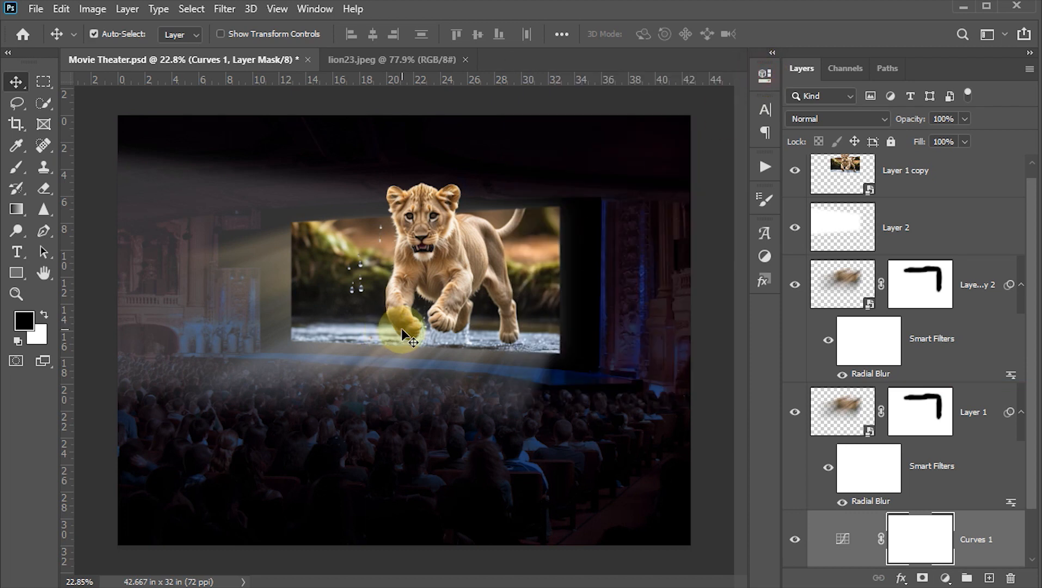
pyautogui.scroll(1, 402, 329)
pyautogui.hotkey('ctrl', 's')
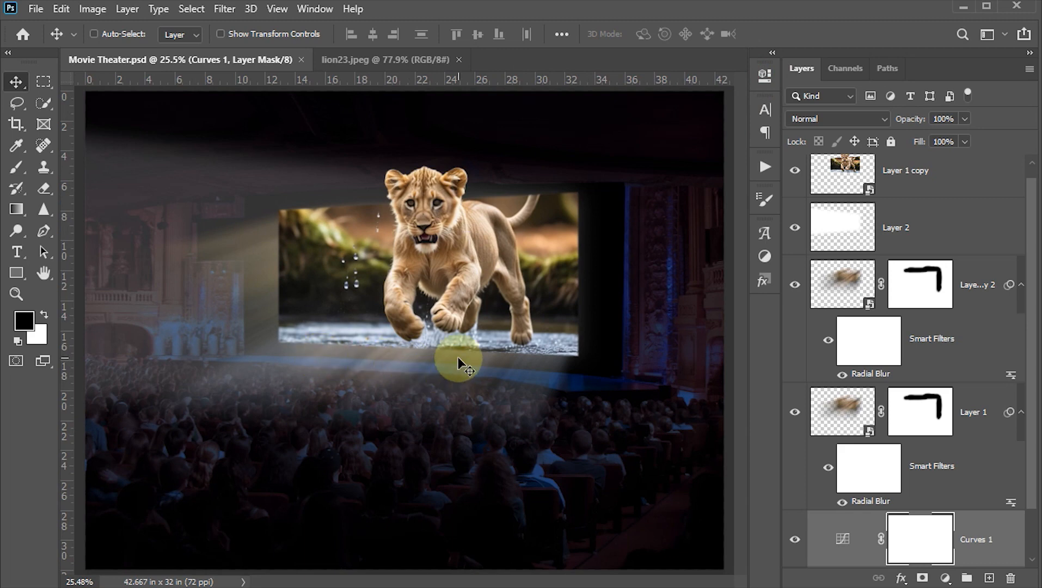
# Step: Inspect the finished lion and theater composite up close and as a whole with the interface panels hidden, restoring them at the end
pyautogui.press('Tab')
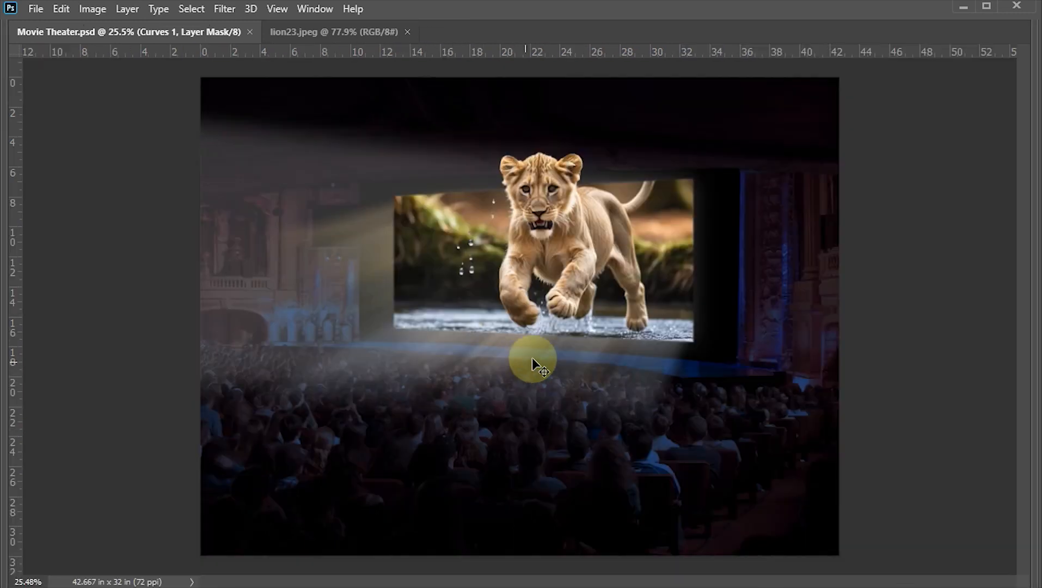
pyautogui.scroll(4, 670, 269)
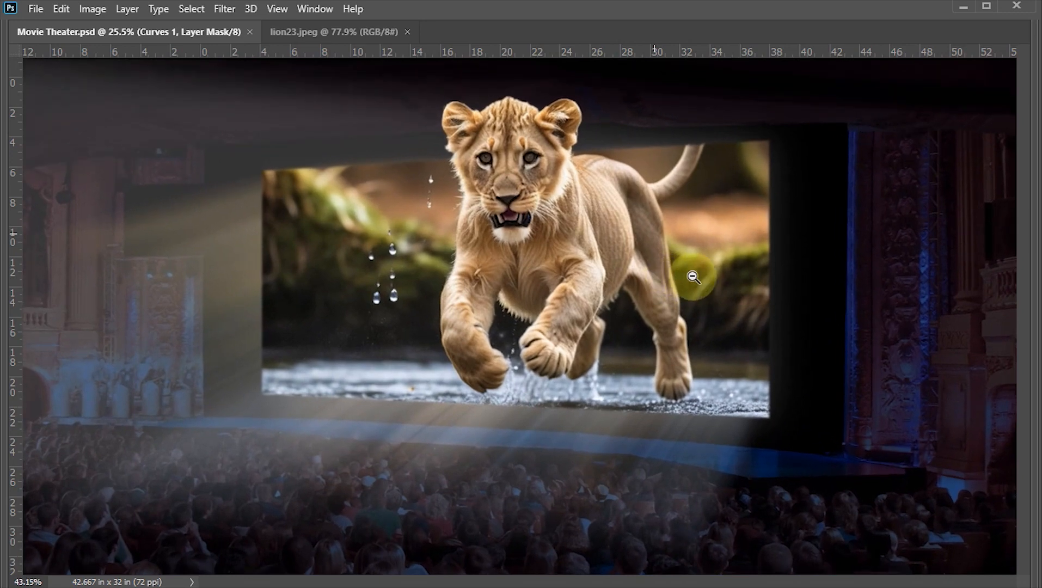
pyautogui.scroll(-3, 688, 269)
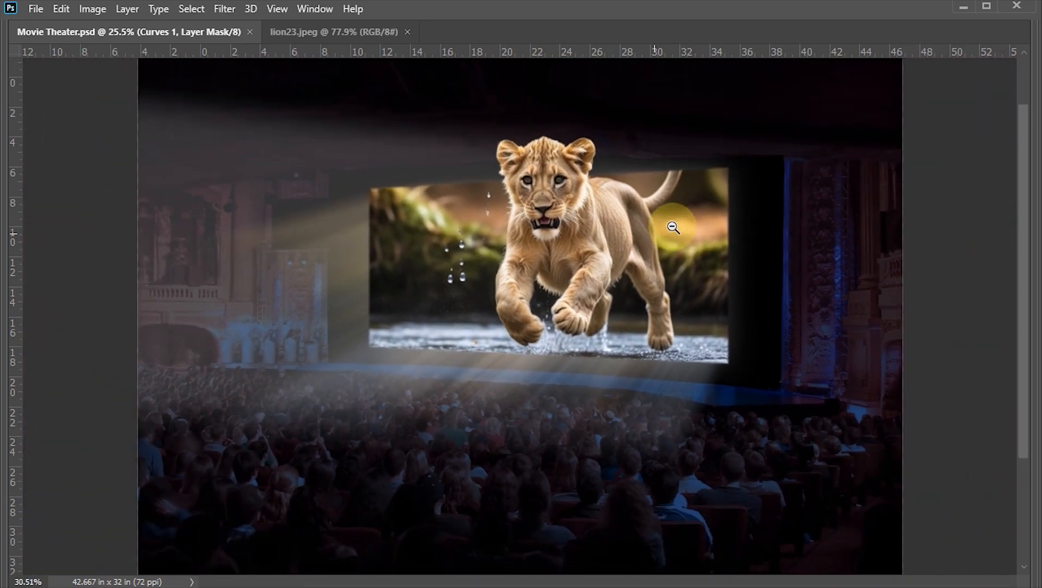
pyautogui.scroll(-1, 676, 232)
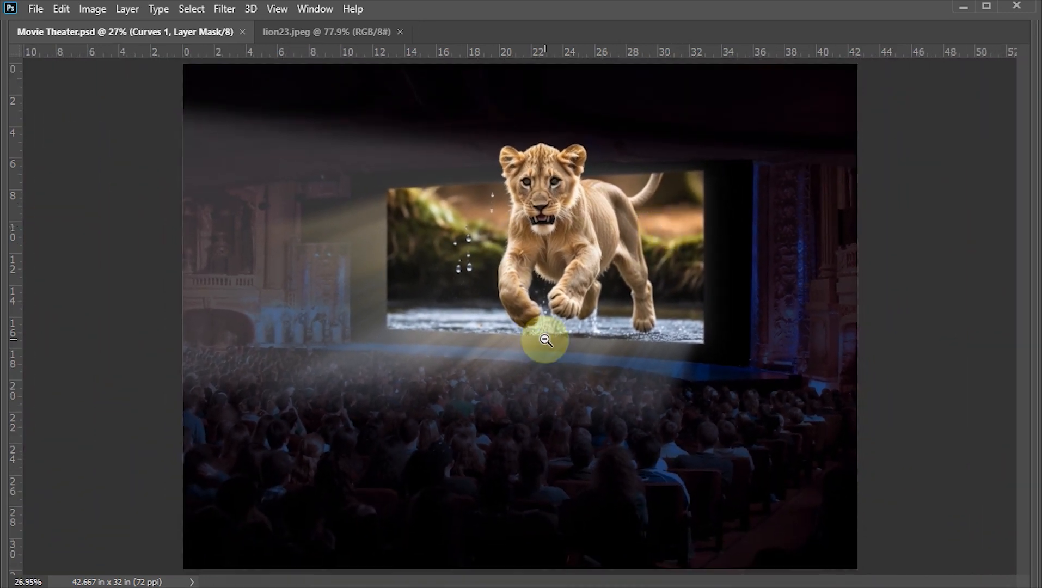
pyautogui.press('Tab')
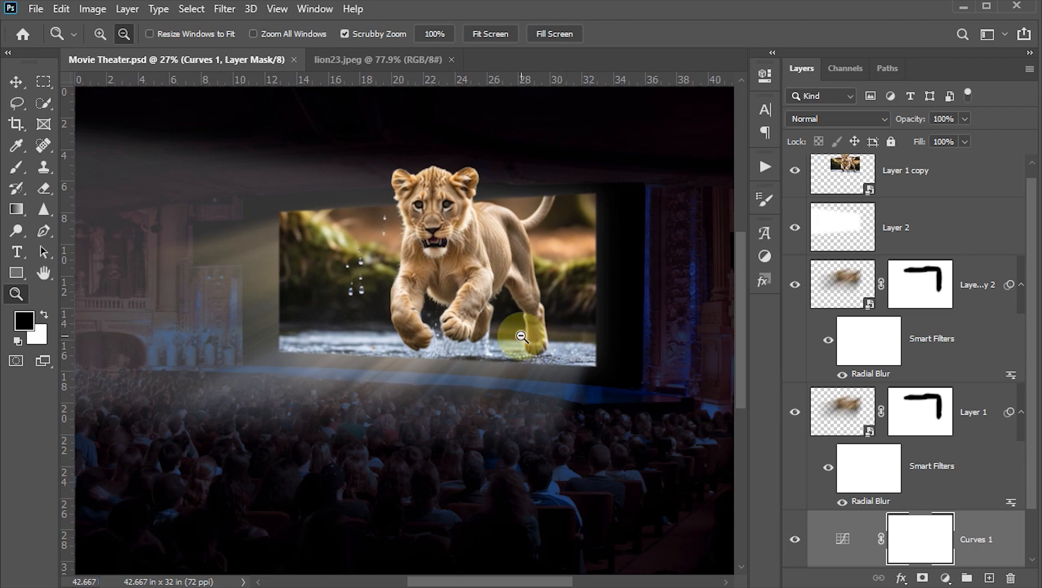
pyautogui.scroll(-1, 521, 336)
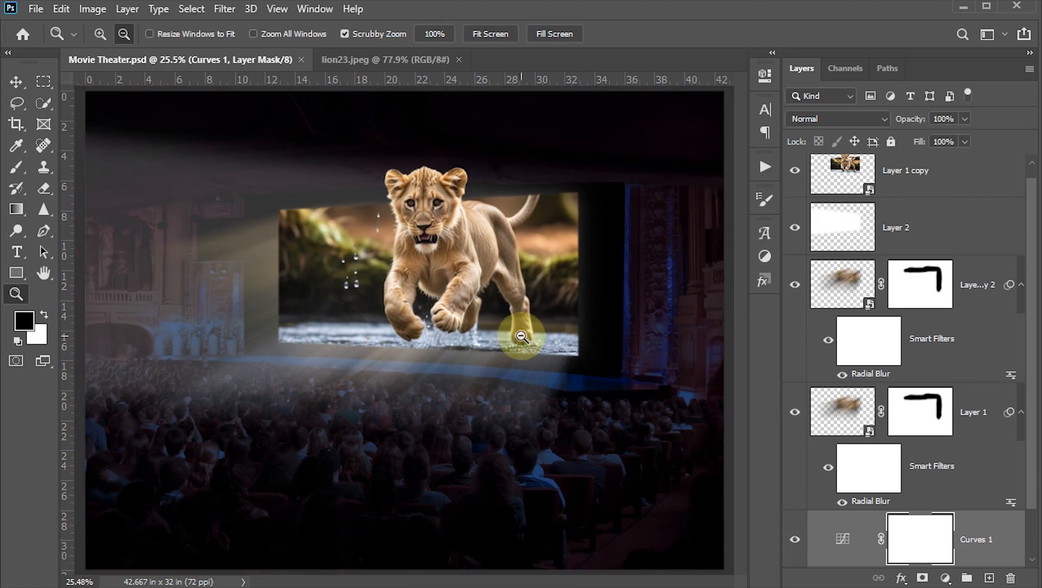